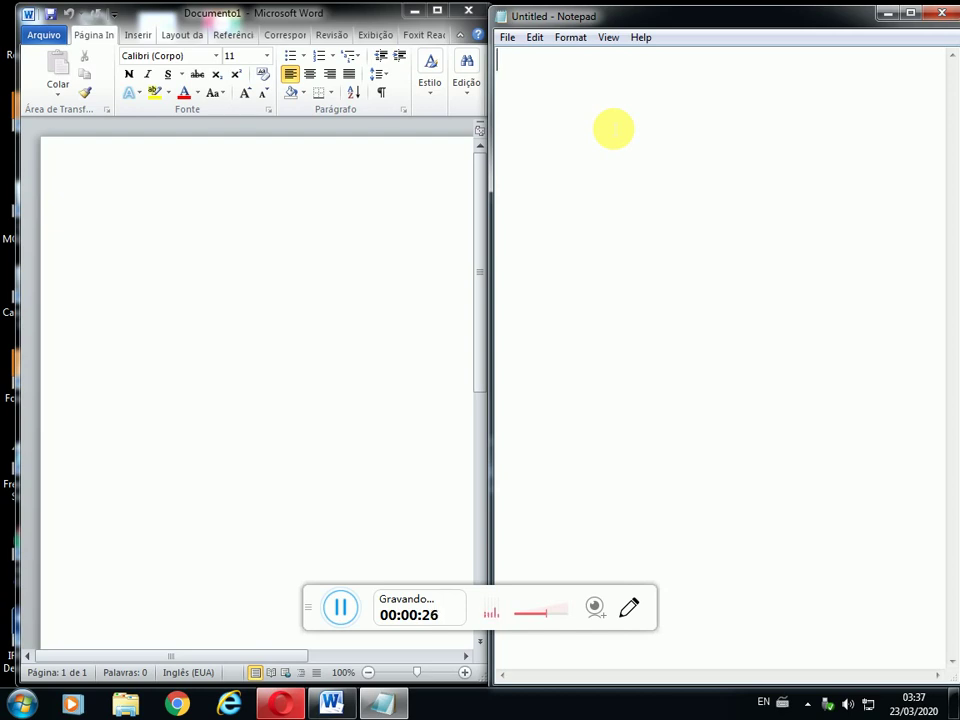
Step: Write the title "Como inserir legenda em imagens" in the note, leave a blank line and start the list with "1-)"
text(Como i)
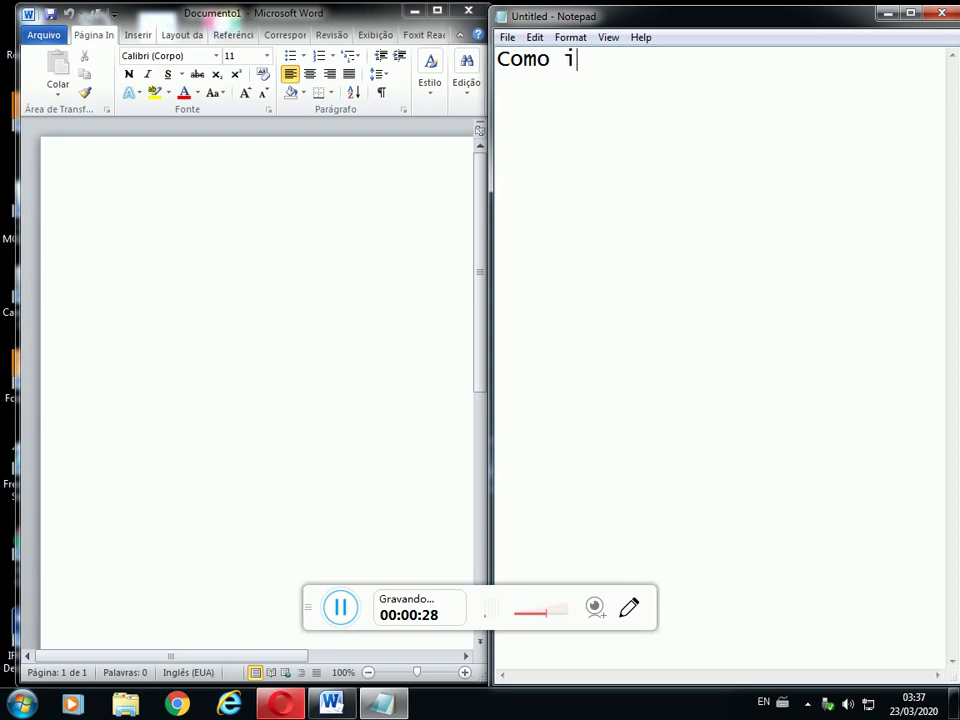
text(nserir)
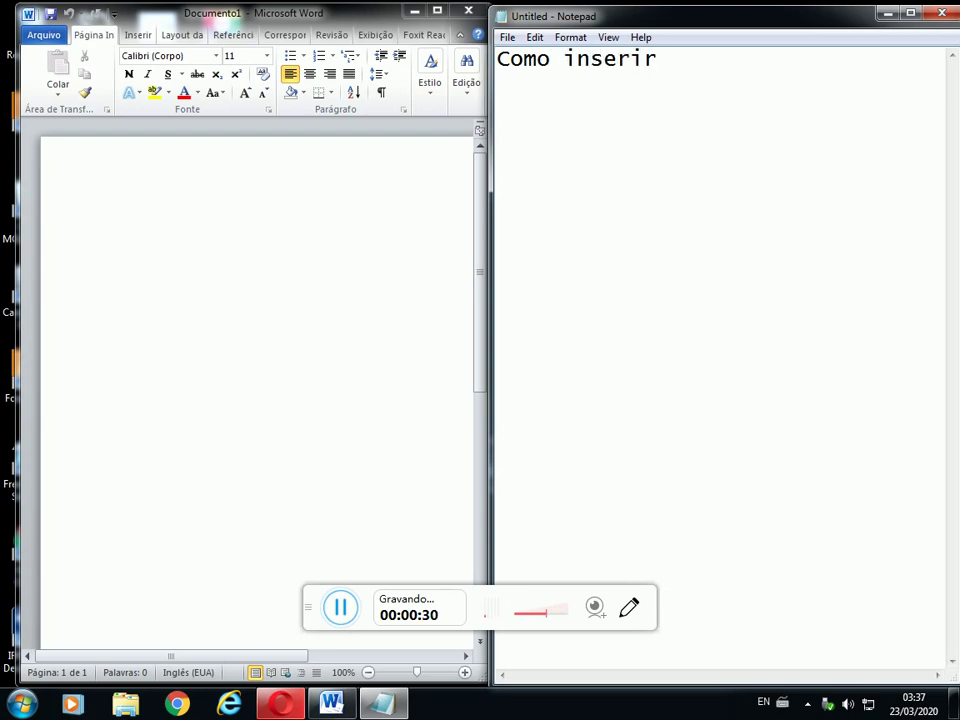
text( legenda )
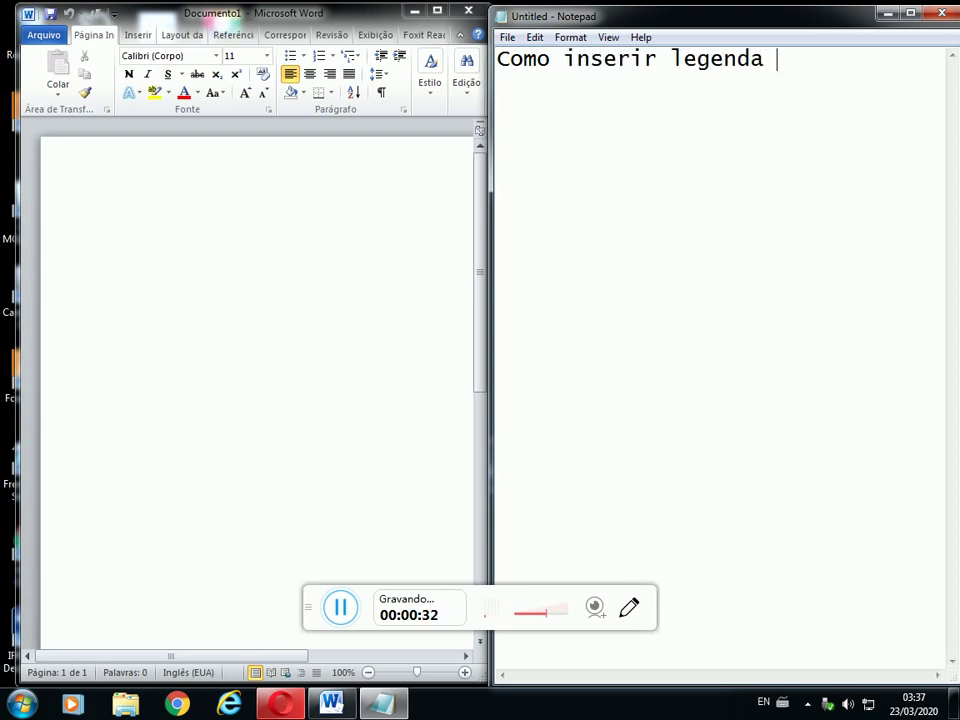
text(em image)
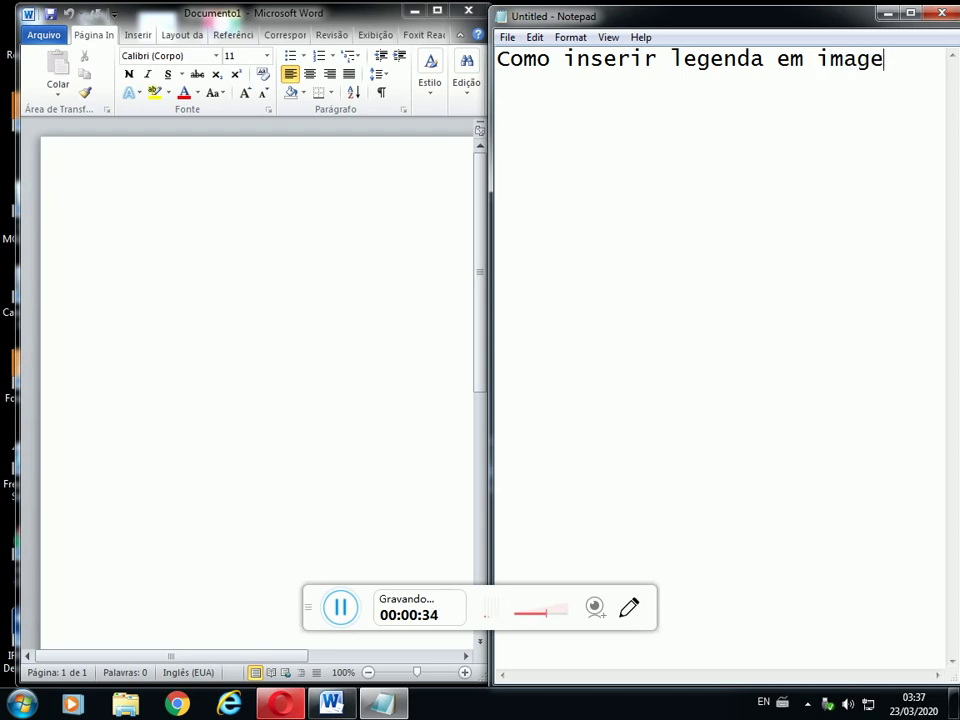
text(ns)
key(Return)
key(Return)
text(1-))
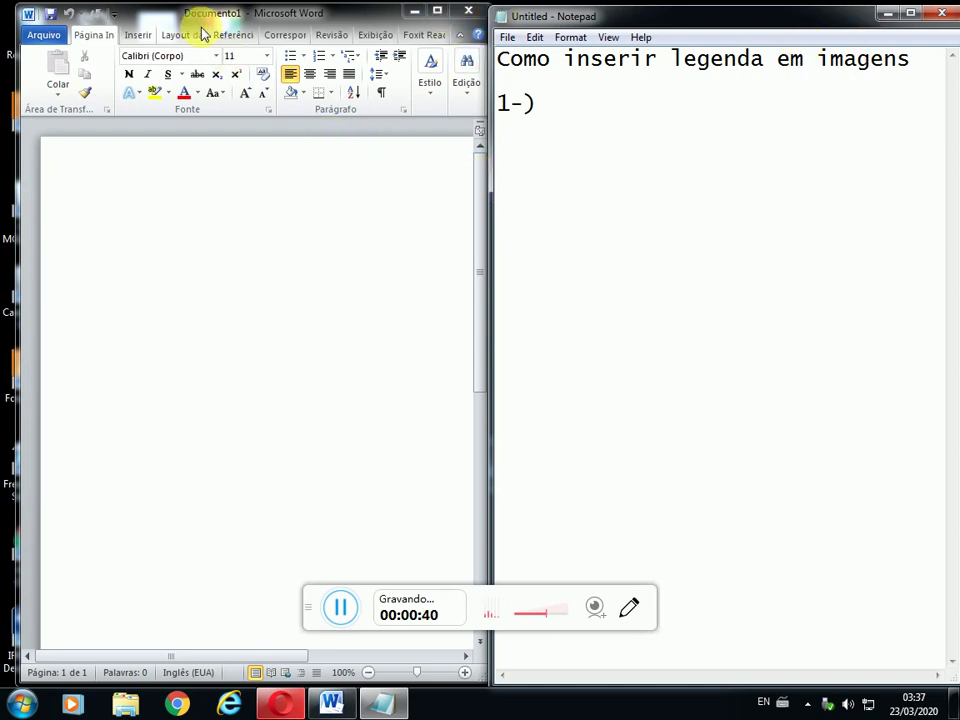
Step: Switch to Word, maximize the blank document's window and open the Clip-Art search for inserting an image
key(alt+Tab)
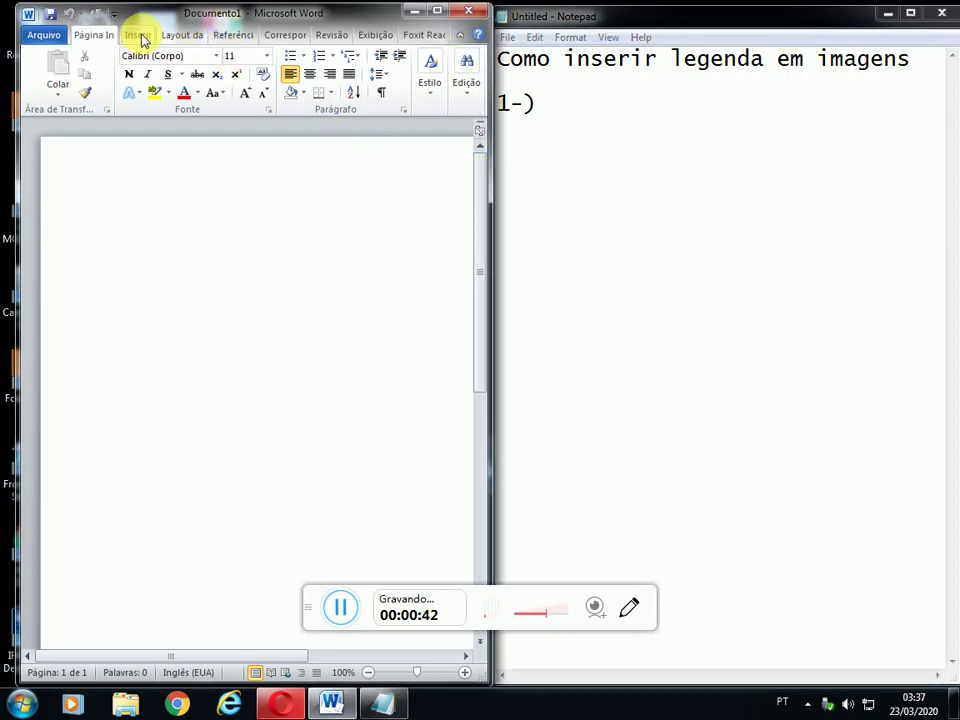
click(437, 17)
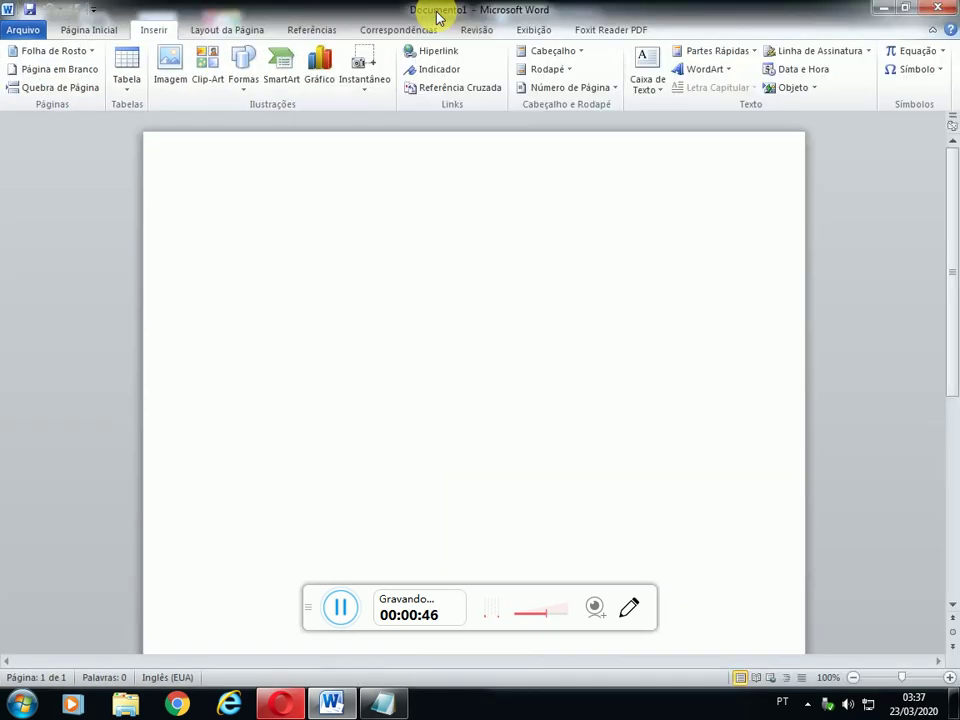
click(212, 73)
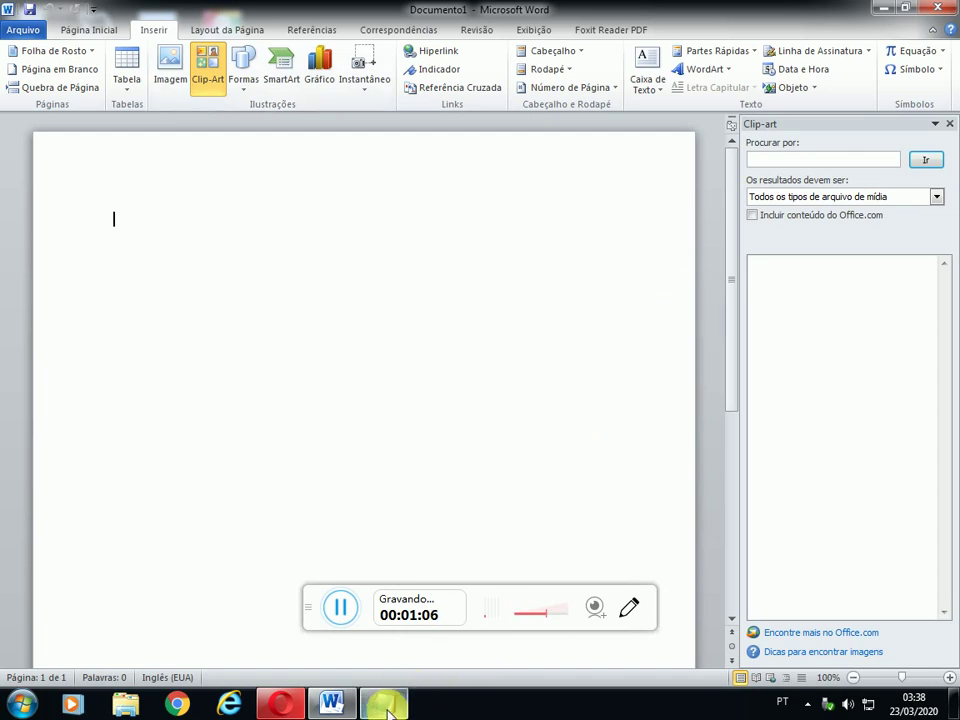
Step: Switch to Notepad and write the lines "1-) Clique Inserir" and "2-) Clique Clip-art", then start line "3-)"
click(384, 704)
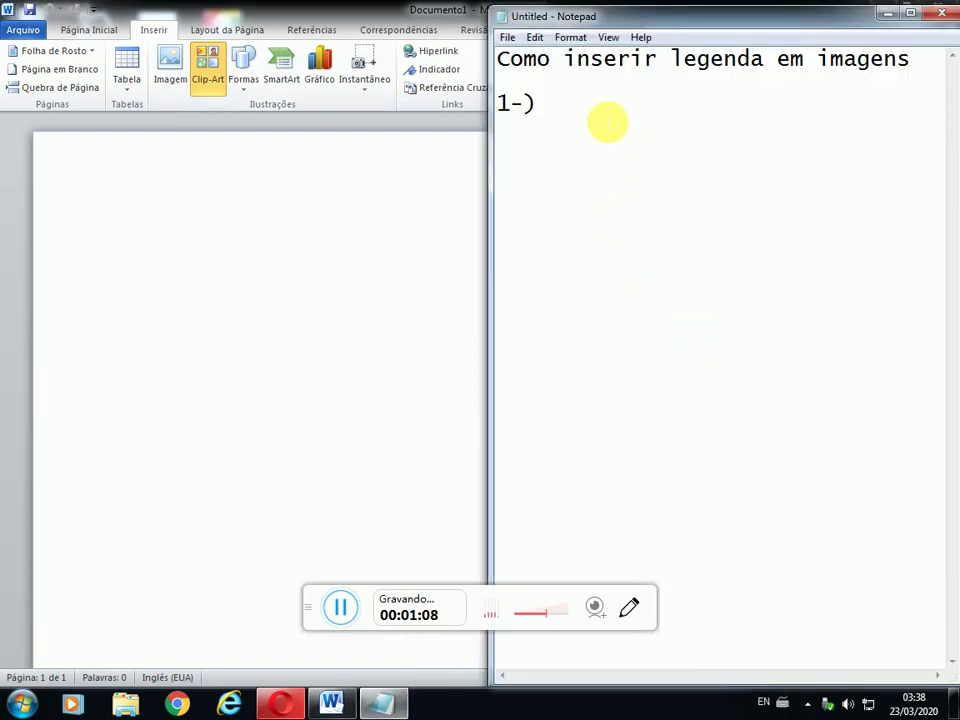
text(Clique )
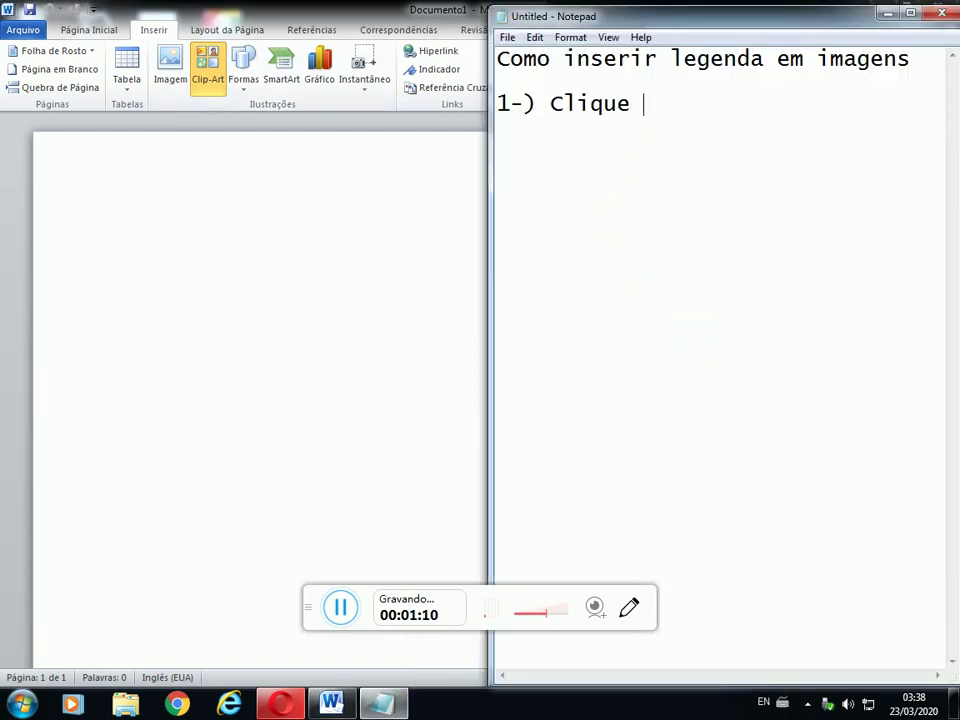
text(Inserir)
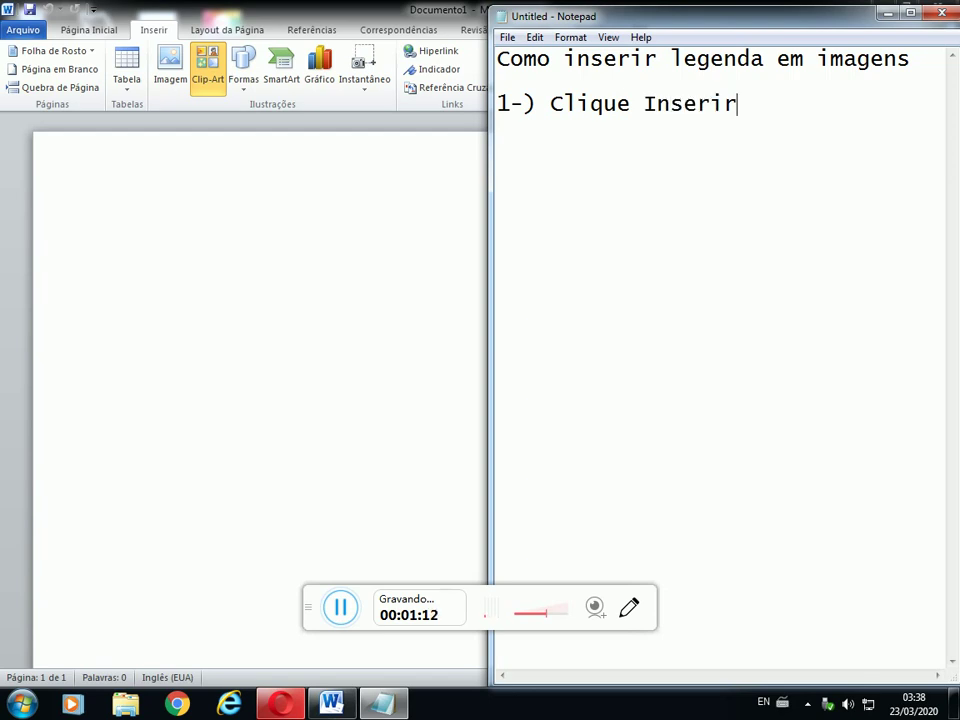
key(Return)
text(2-) Cli)
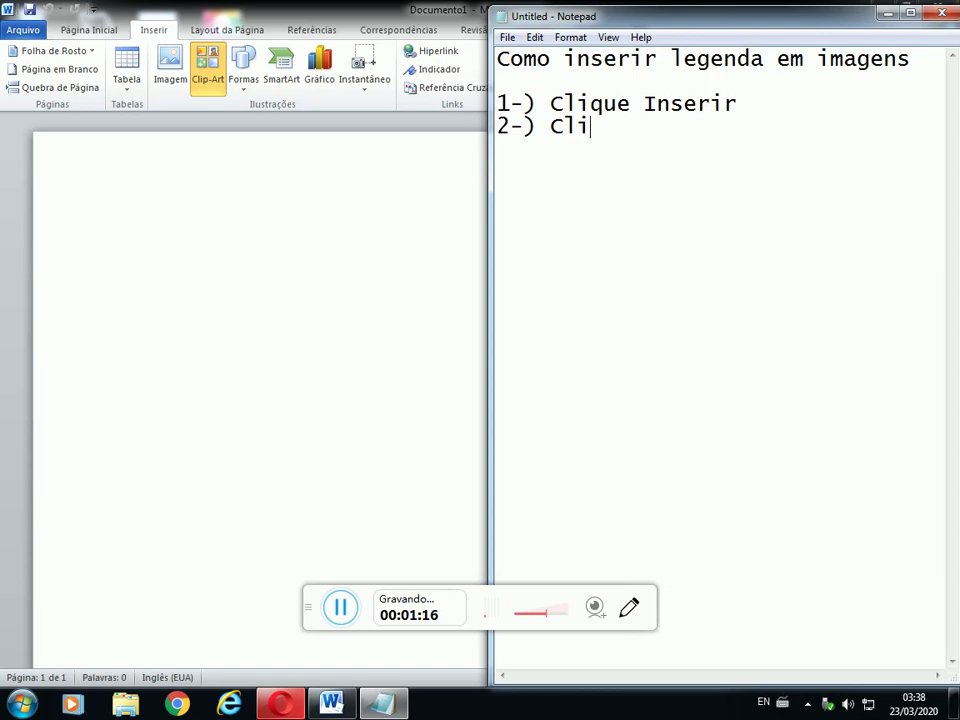
text(que Cl)
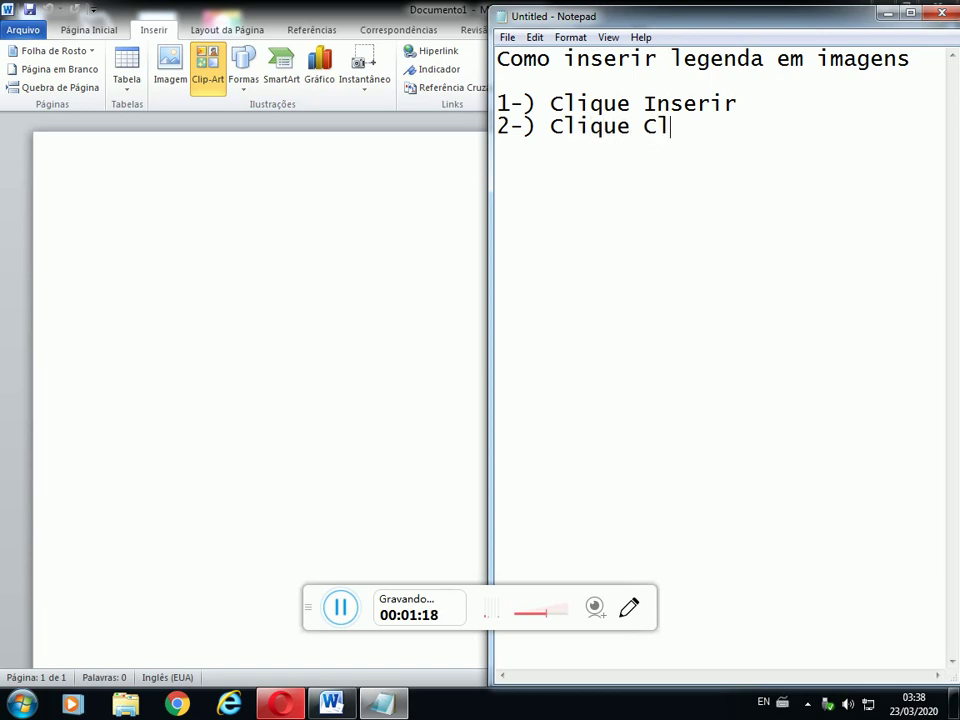
text(ip-art)
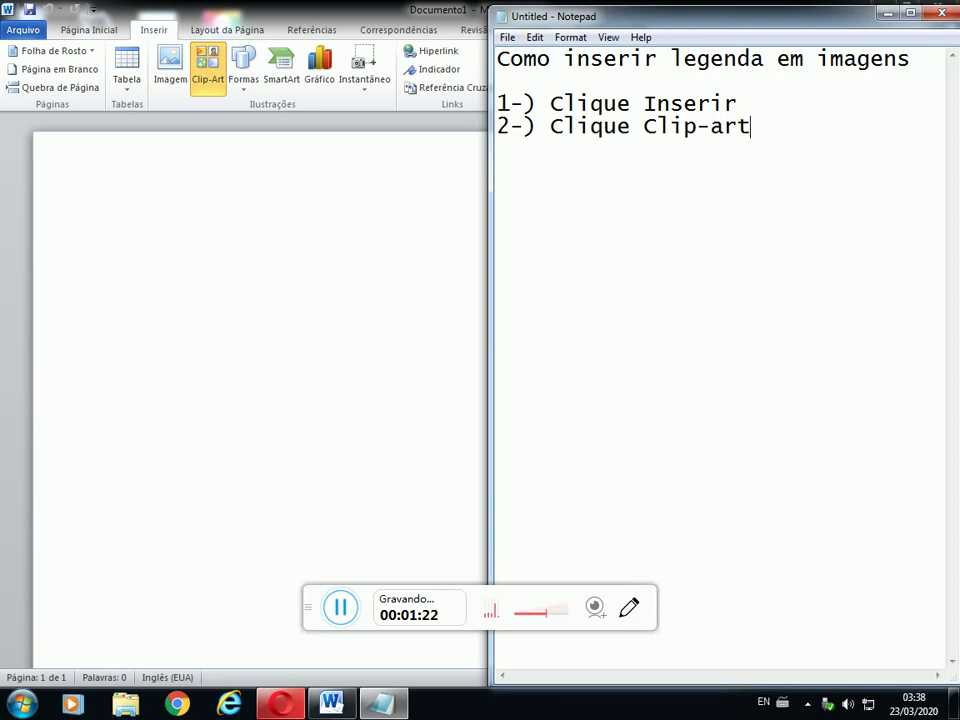
key(Return)
text(3-))
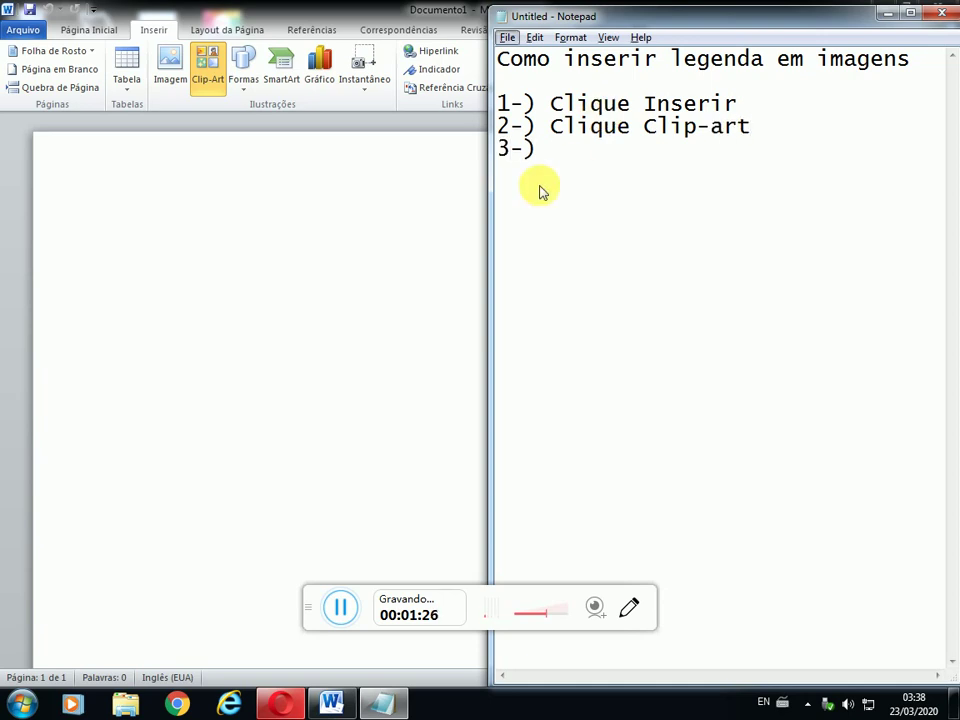
Step: Return to Word and search the clip art for "pessoas"
click(362, 216)
click(770, 157)
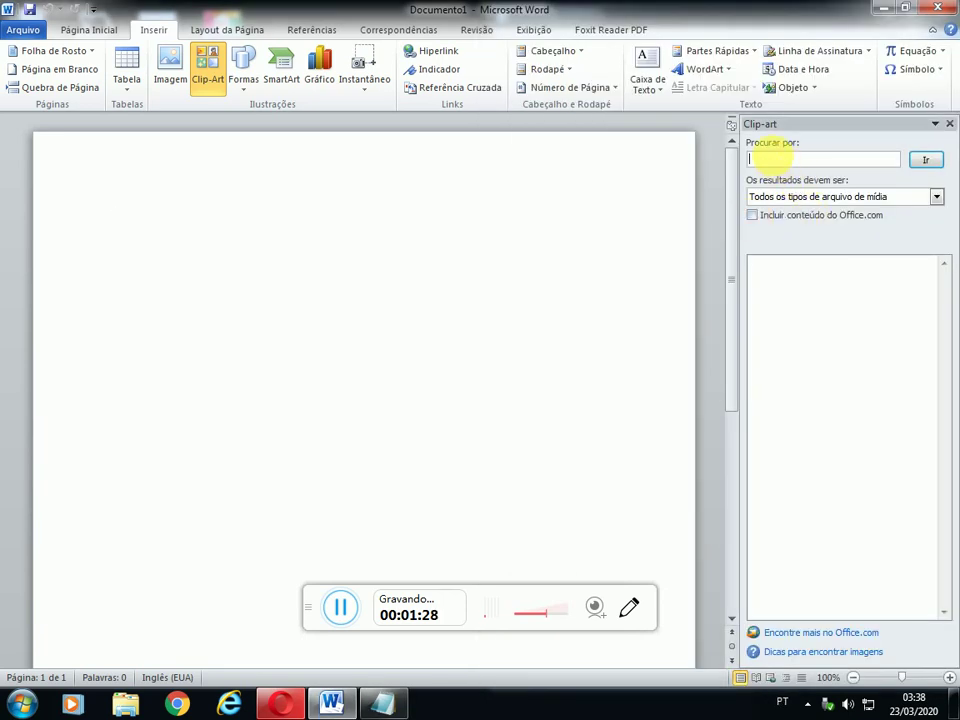
text(pesspoa)
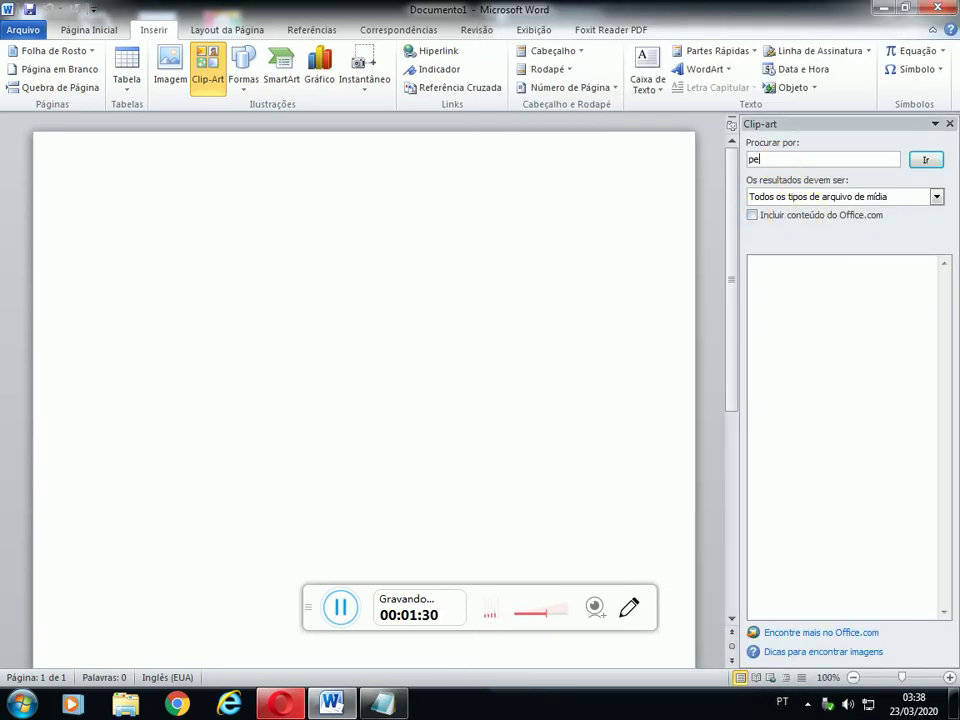
key(BackSpace)
key(BackSpace)
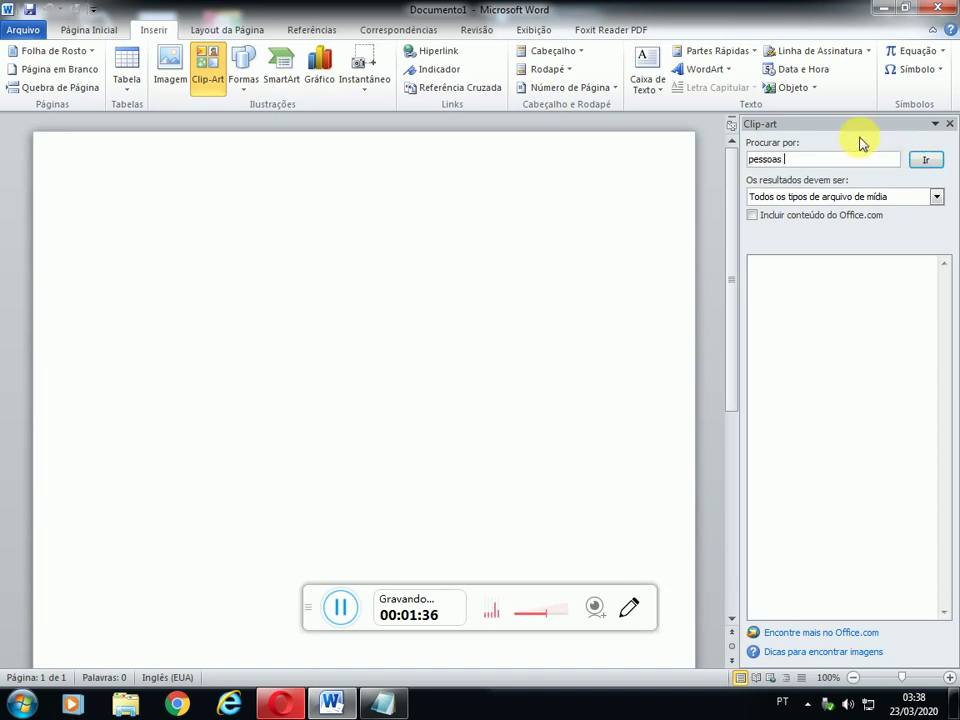
click(921, 159)
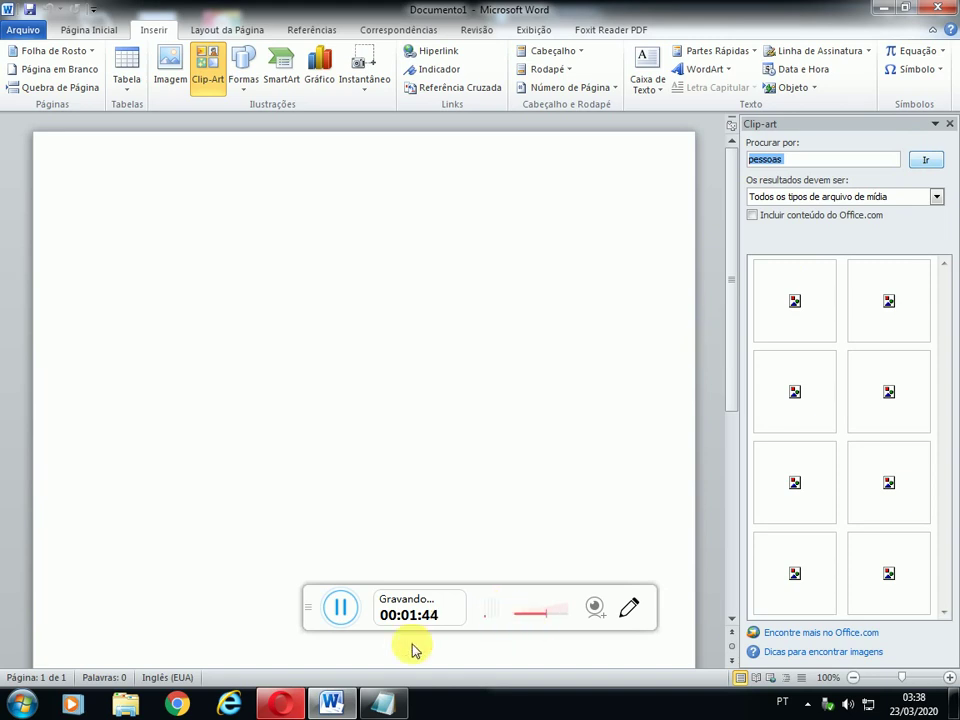
Step: Switch to Notepad and complete the third instruction line as "3-) Clique em Procurar por"
click(390, 707)
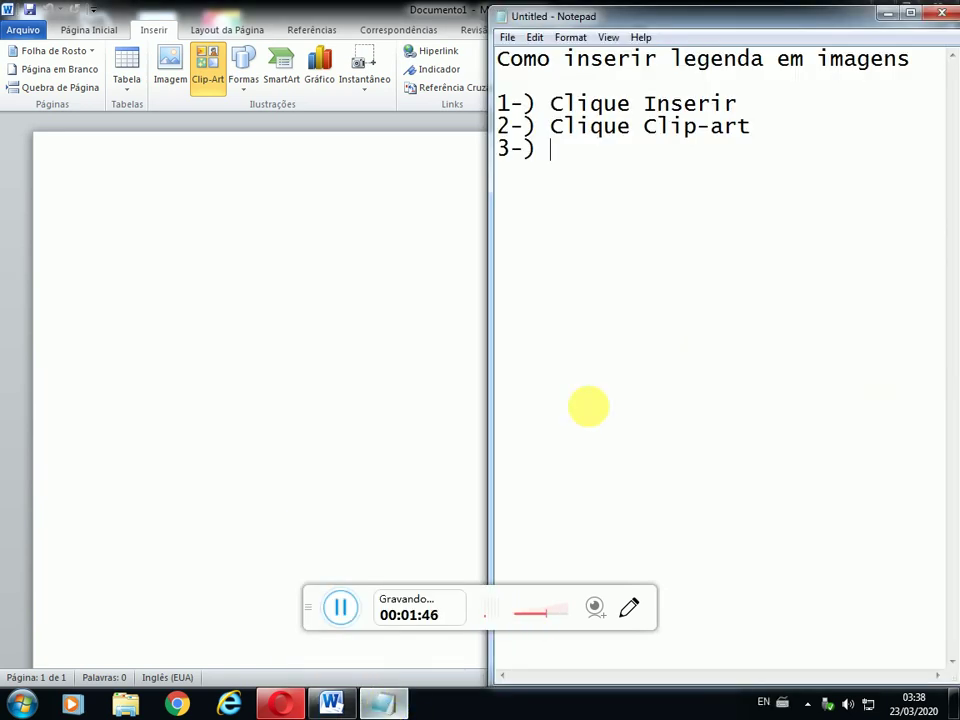
text(Cl)
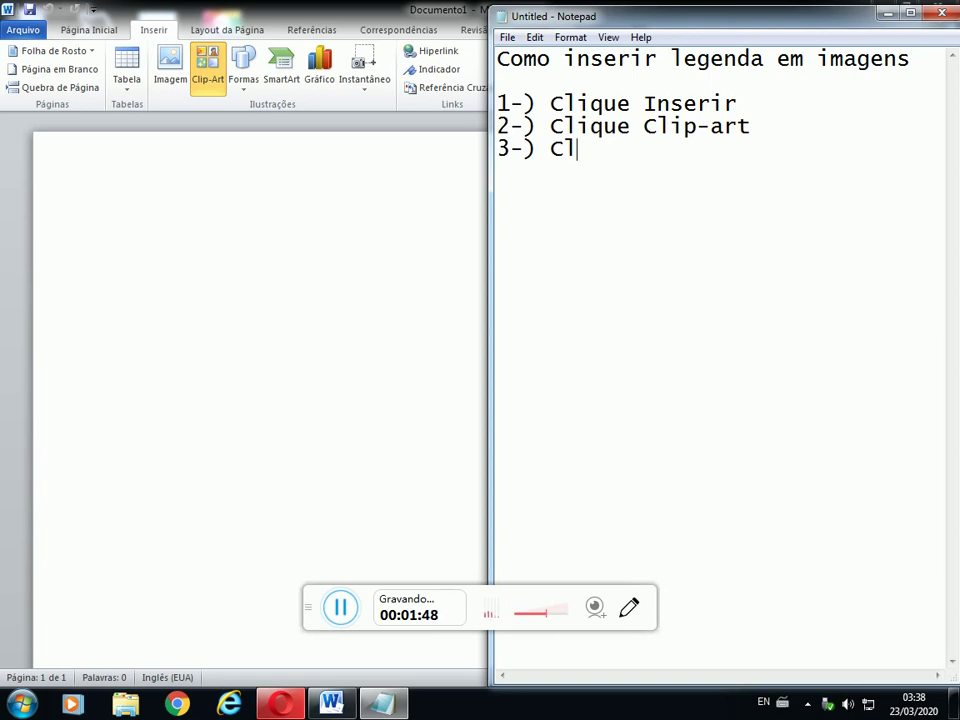
text(ikqu)
key(BackSpace)
key(BackSpace)
key(BackSpace)
text(que)
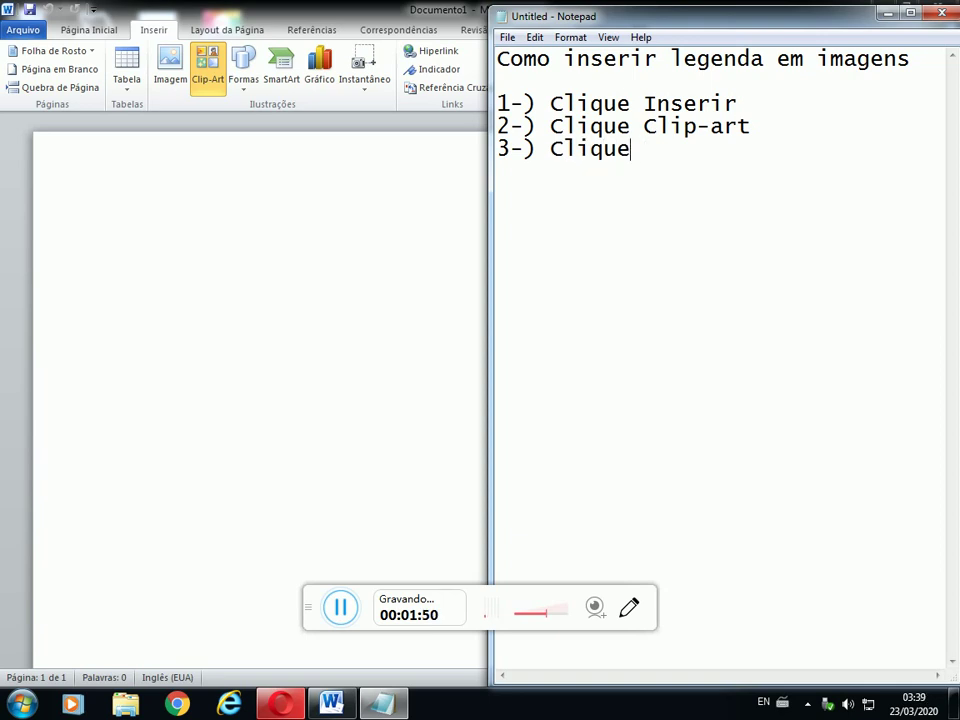
text( em Procurea)
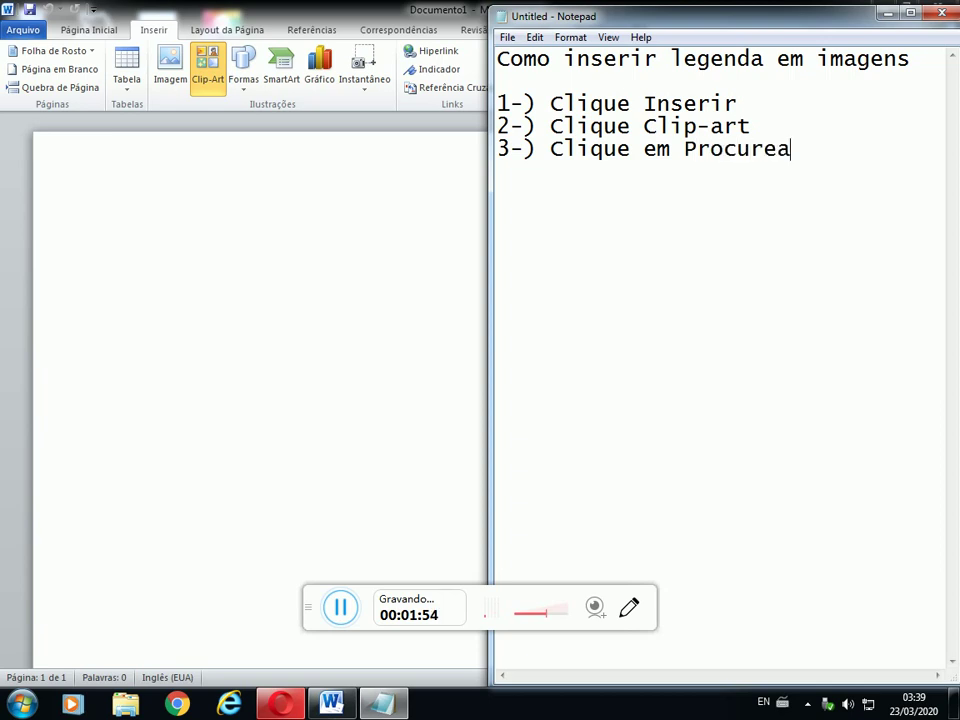
key(BackSpace)
key(BackSpace)
text(ar por)
key(Return)
Step: Add the fourth instruction line "4-) Digite um tema ex: Pessoas" to the note
text(4)
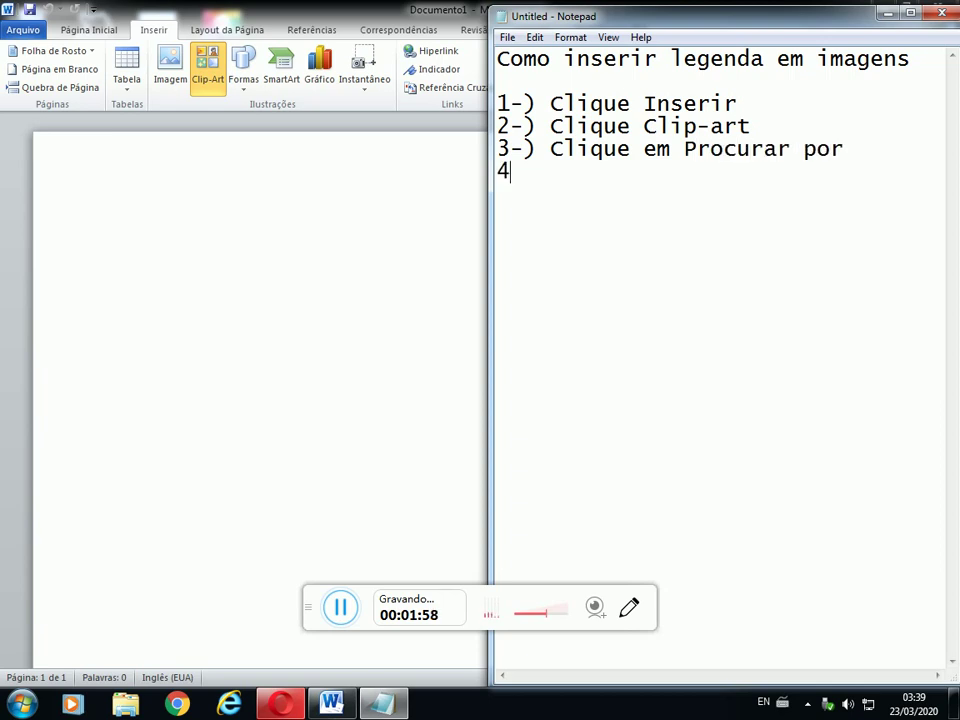
text(-) Dig)
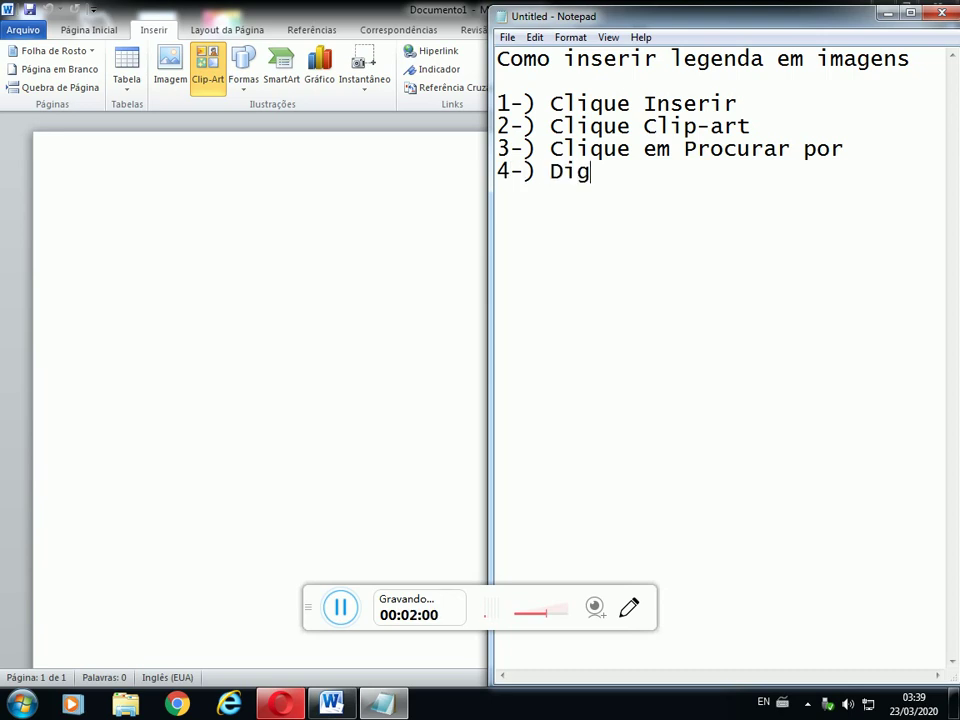
text(ite um tem)
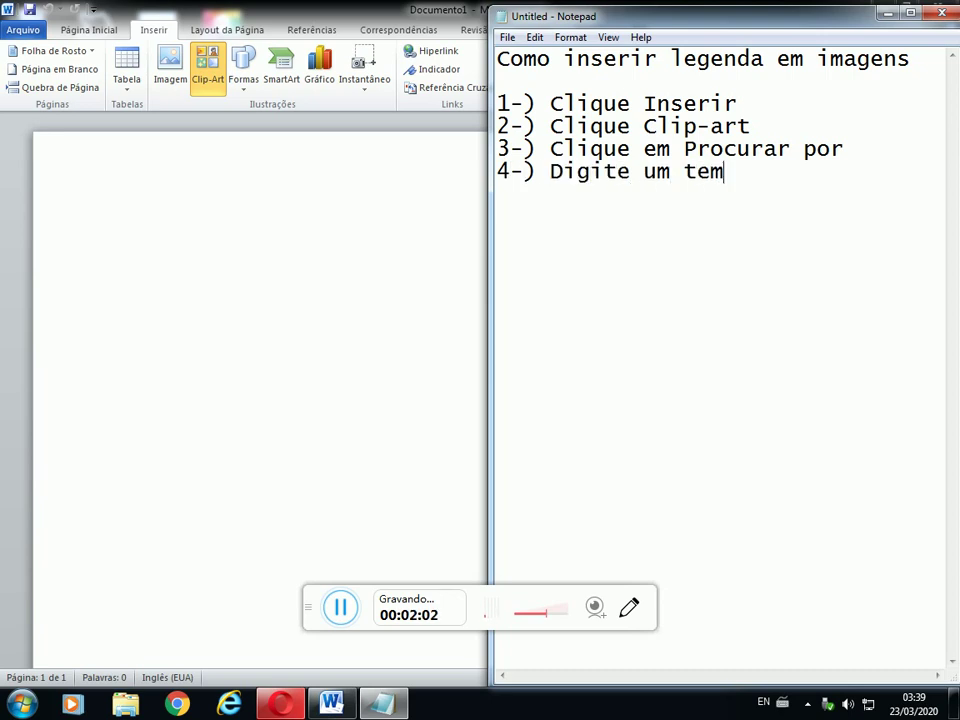
text(a ex: Pessoas)
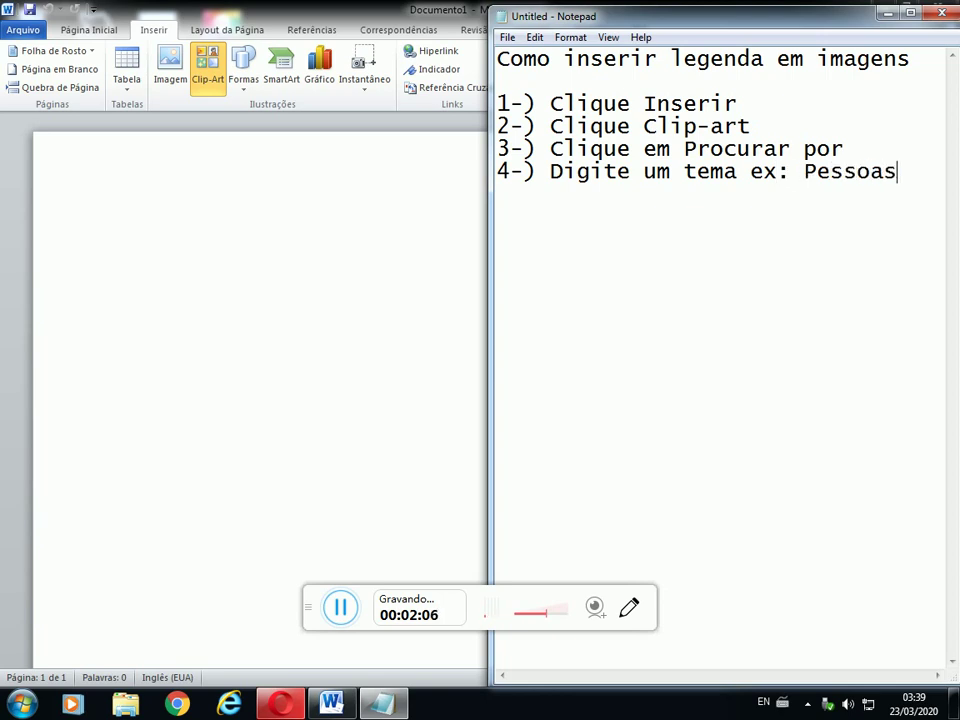
key(Return)
key(alt)
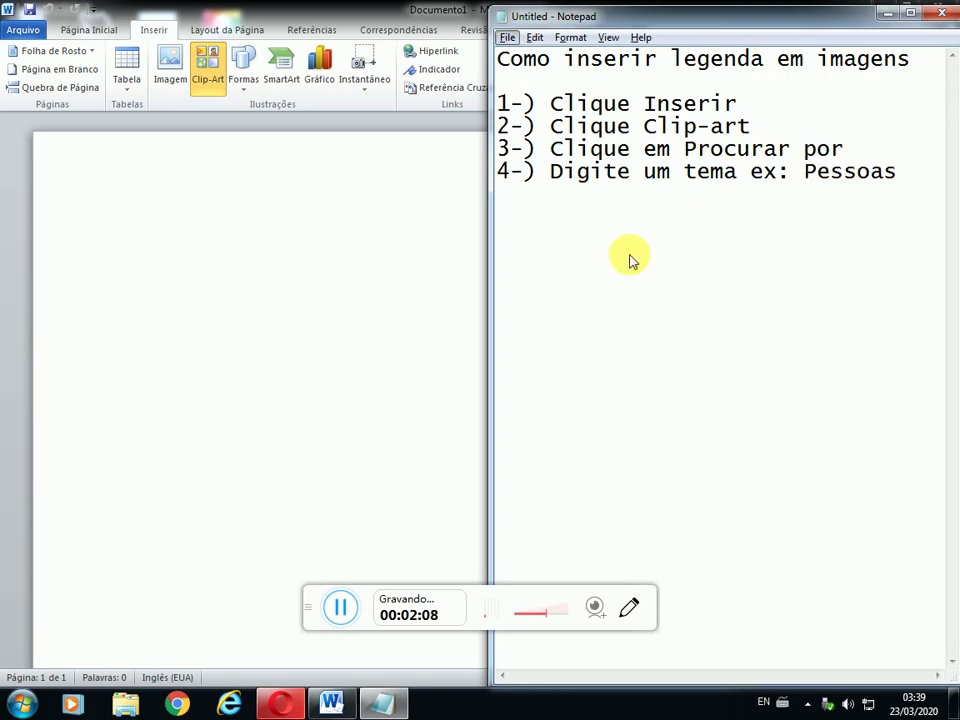
Step: Return to Word and insert the clip art of the woman sitting at a computer into the document
click(437, 713)
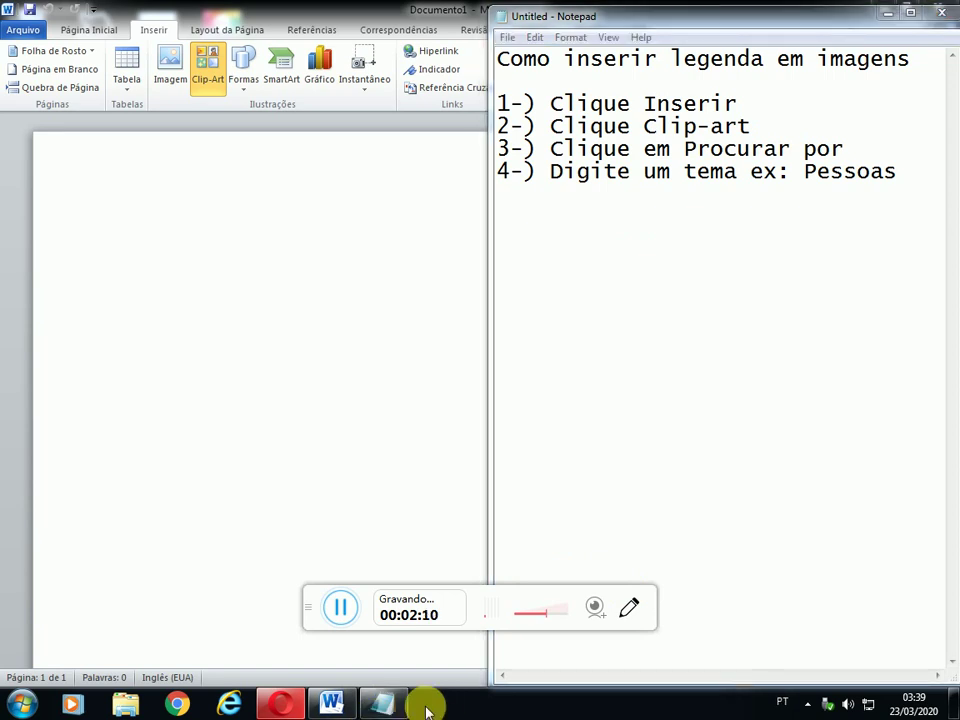
click(343, 315)
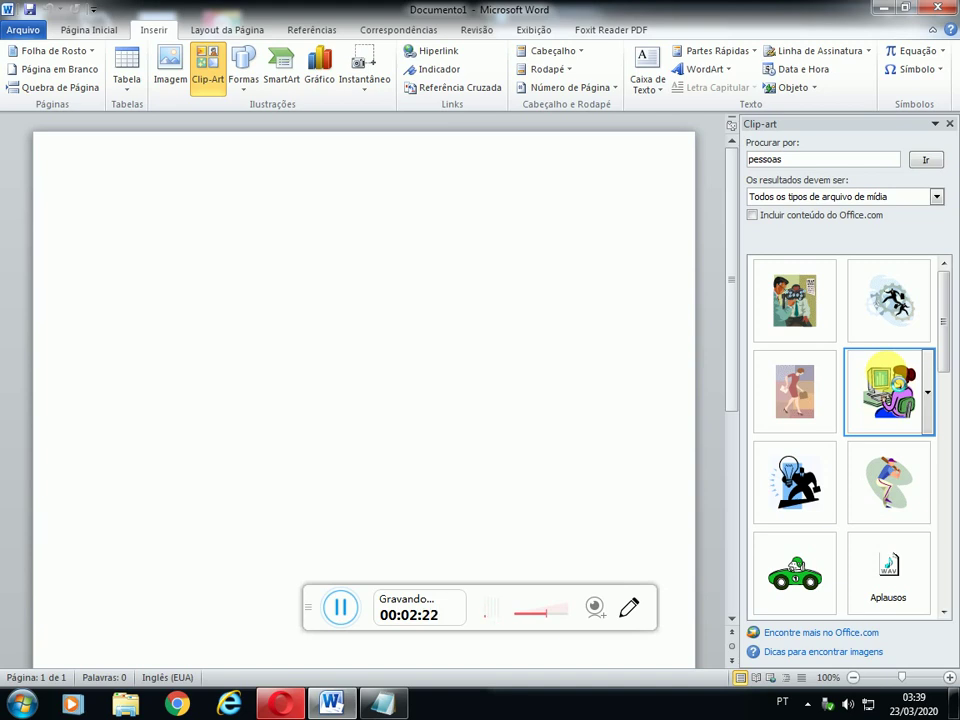
click(889, 390)
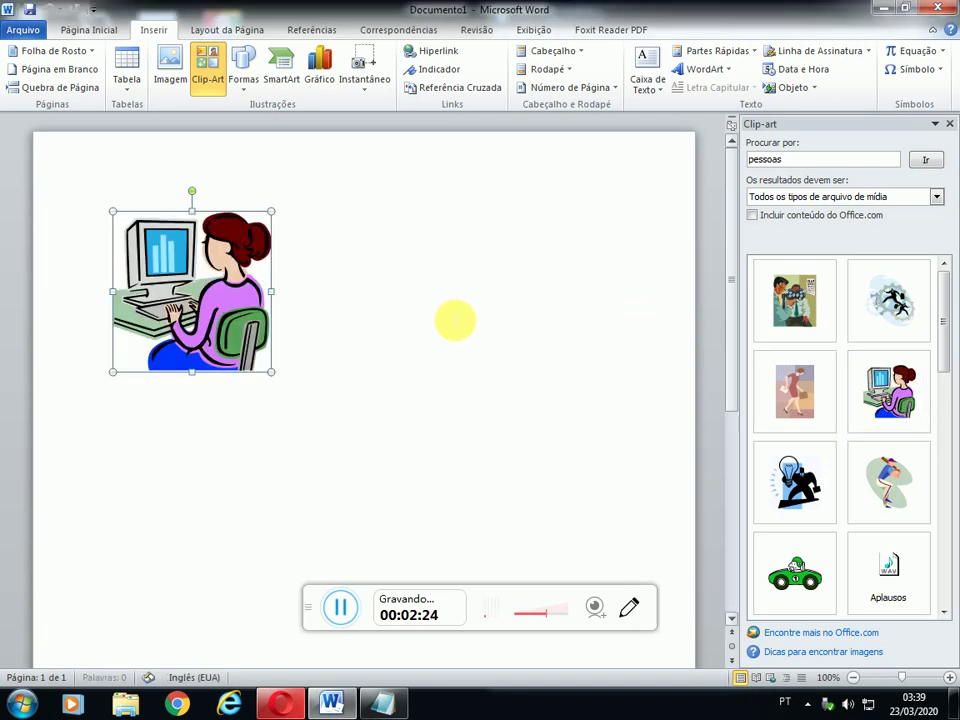
Step: Switch to Notepad, add the fifth instruction line "5-) Clique na imagem desejada", and start the next line with "6-)"
click(386, 704)
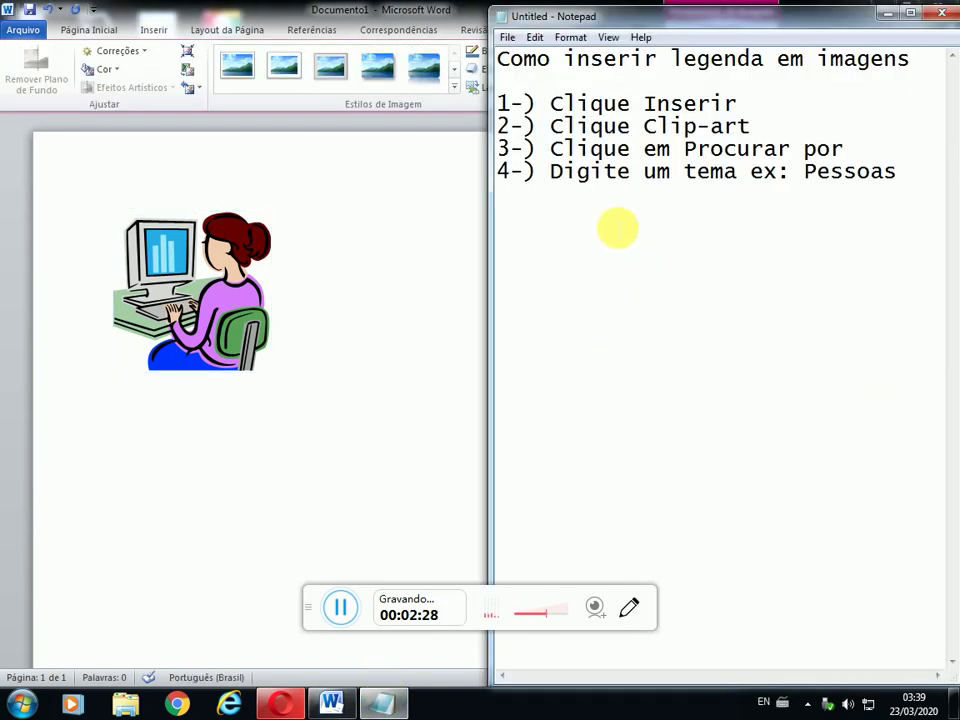
key(Return)
text(5-) C)
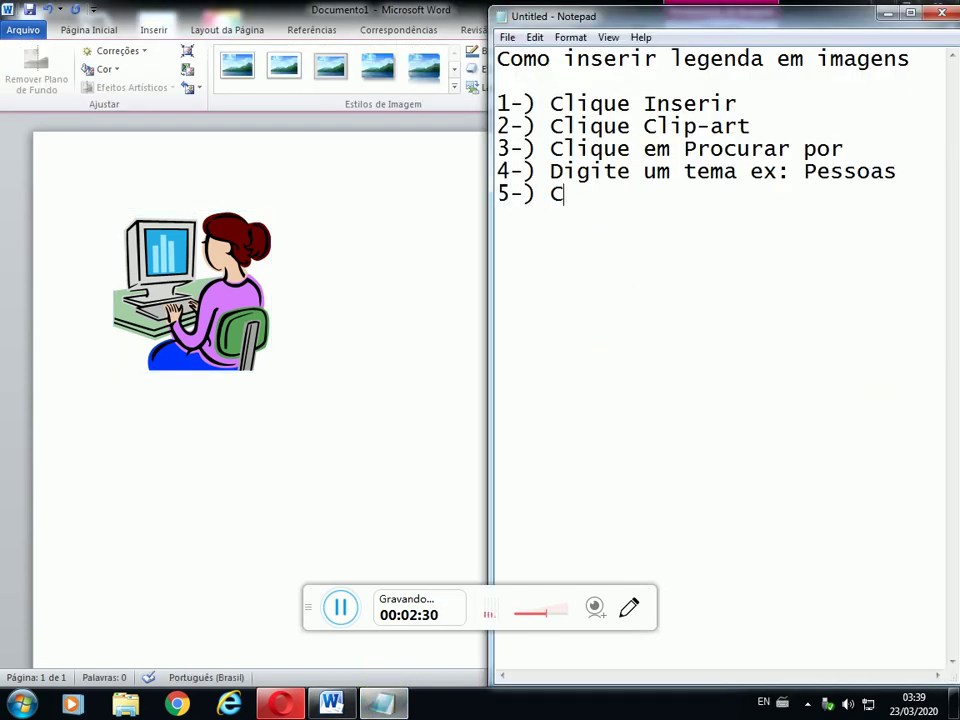
text(lique na ima)
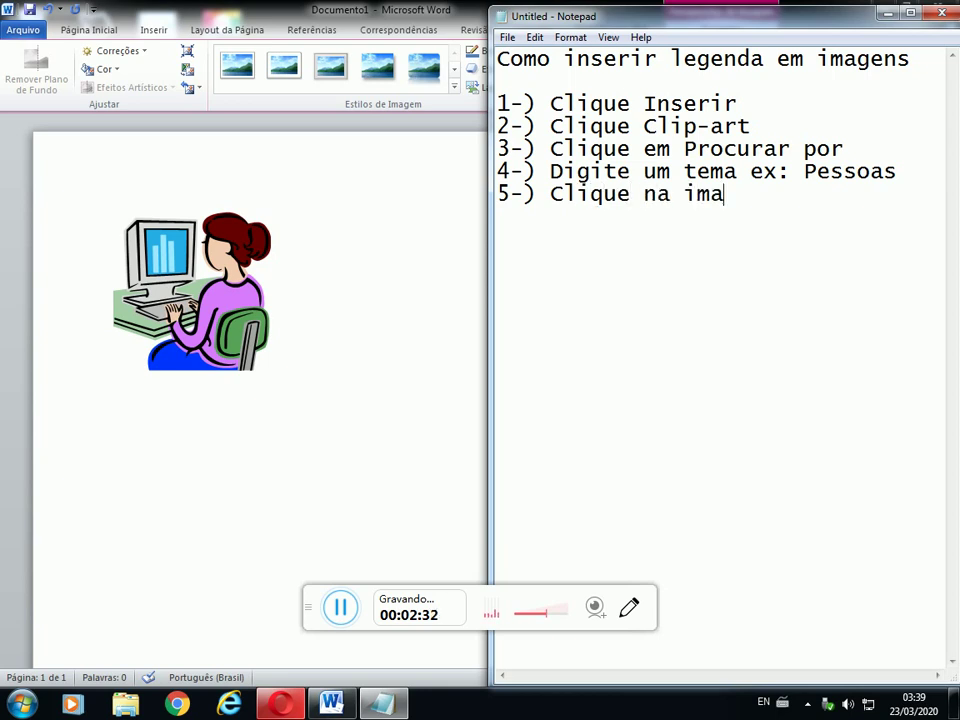
text(gem dese)
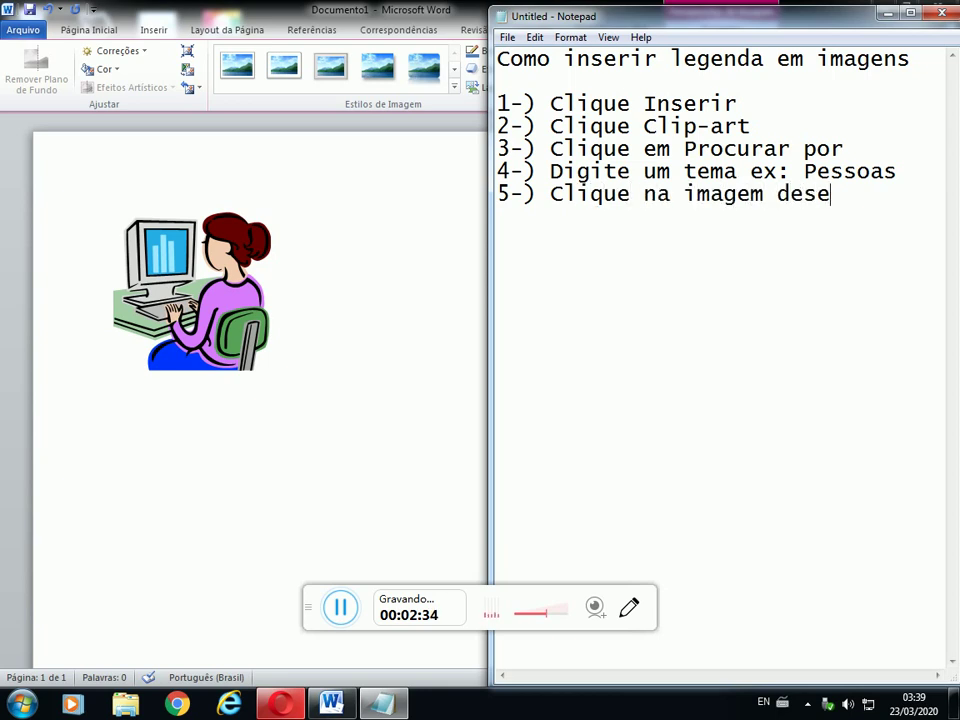
text(jada)
key(Return)
text(6)
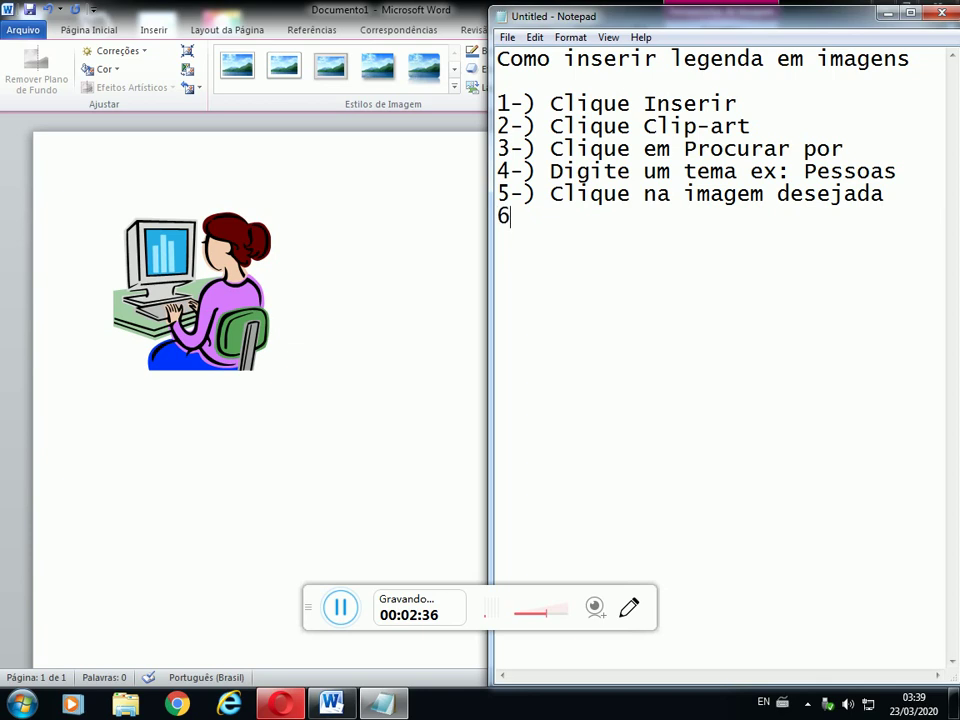
text(-))
Step: Return to Word and start a caption for the woman-at-computer image with the text "Figura 1 - Secretária"
key(alt+Tab)
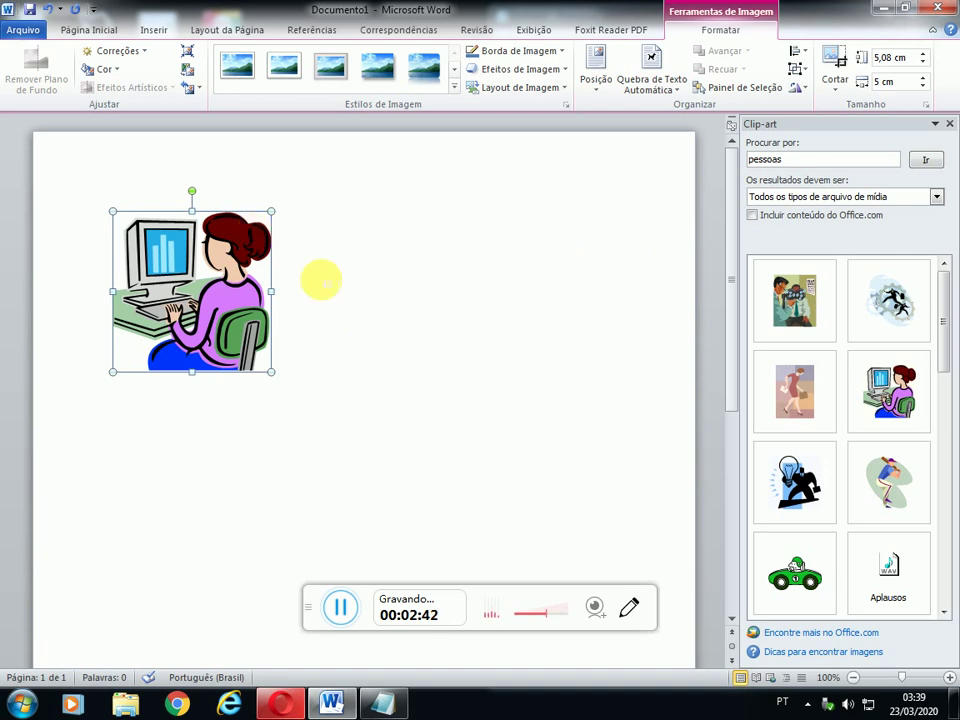
click(364, 300)
click(248, 305)
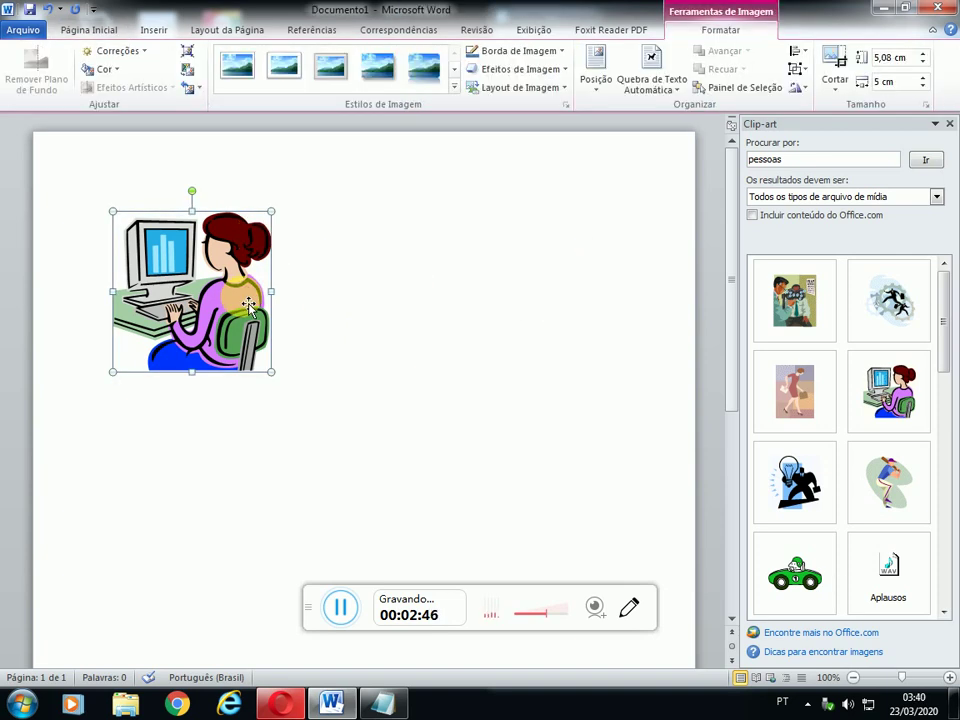
click(312, 30)
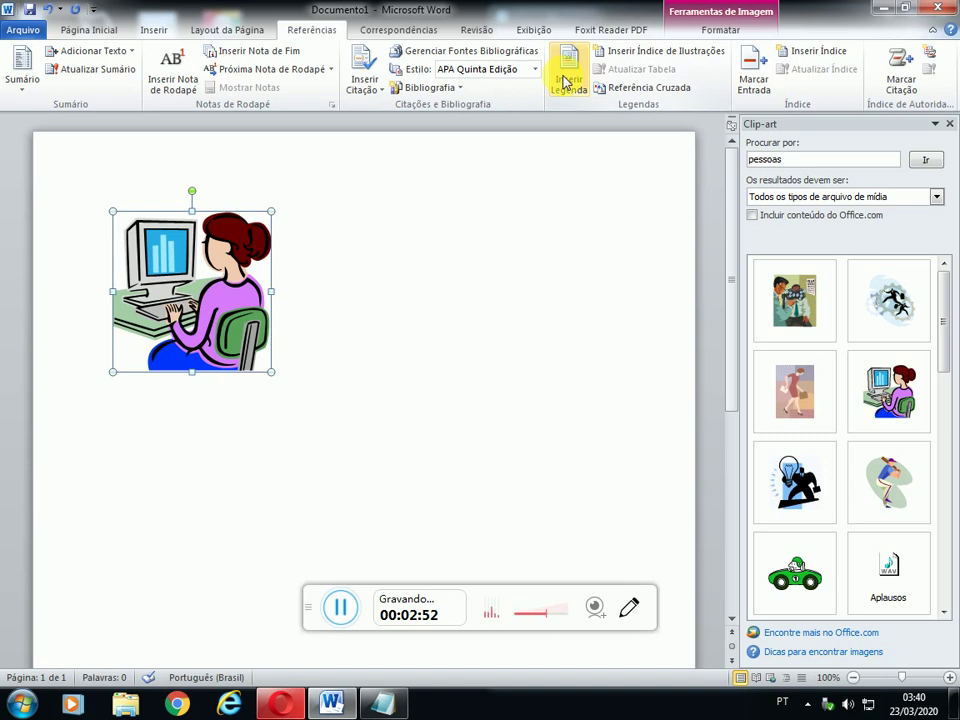
click(567, 82)
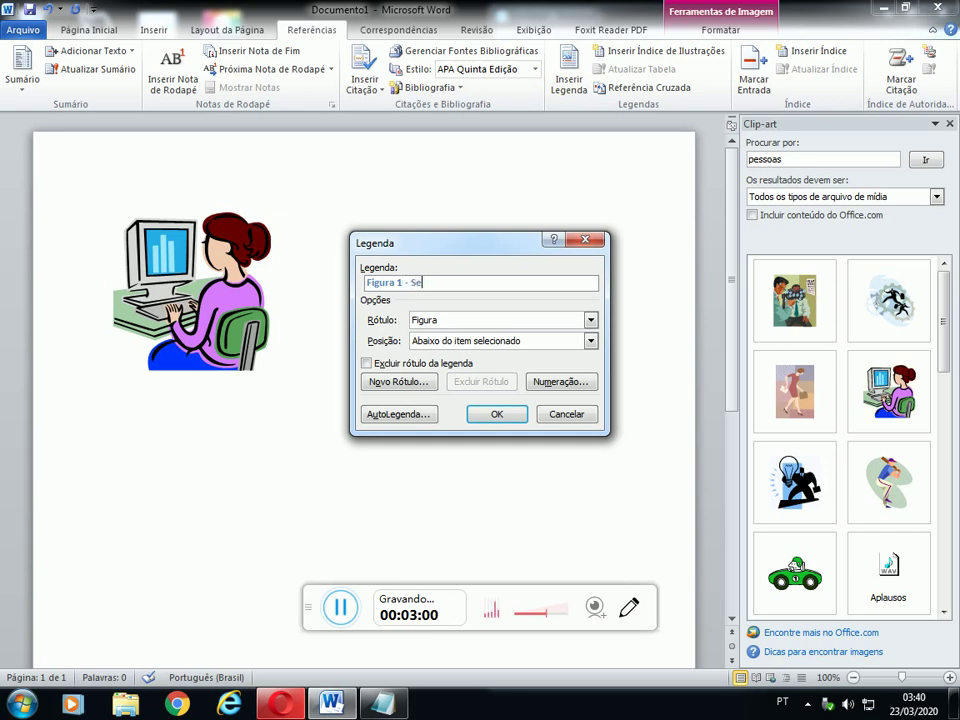
text(Secret)
text(áro)
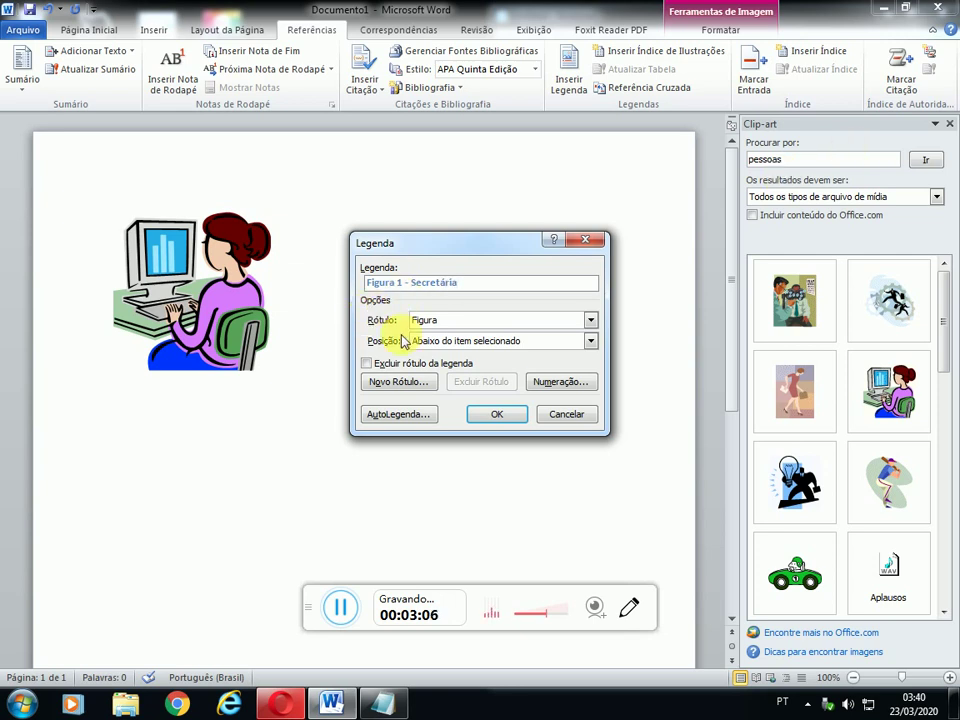
Step: Choose the caption label Figura and the position "Abaixo do item selecionado", and insert the caption
click(466, 324)
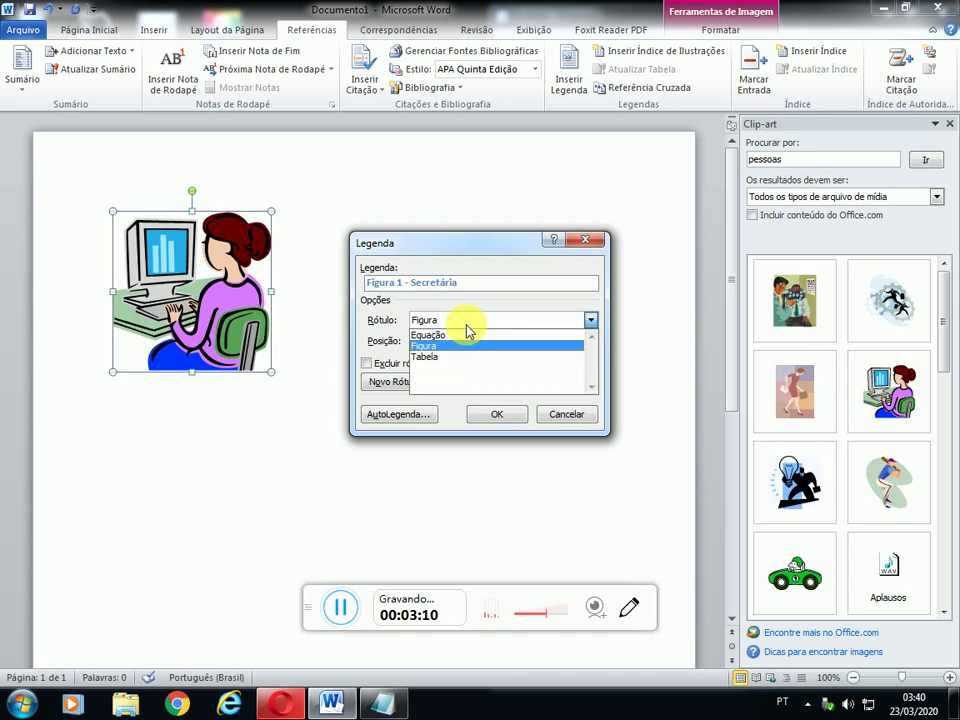
click(450, 346)
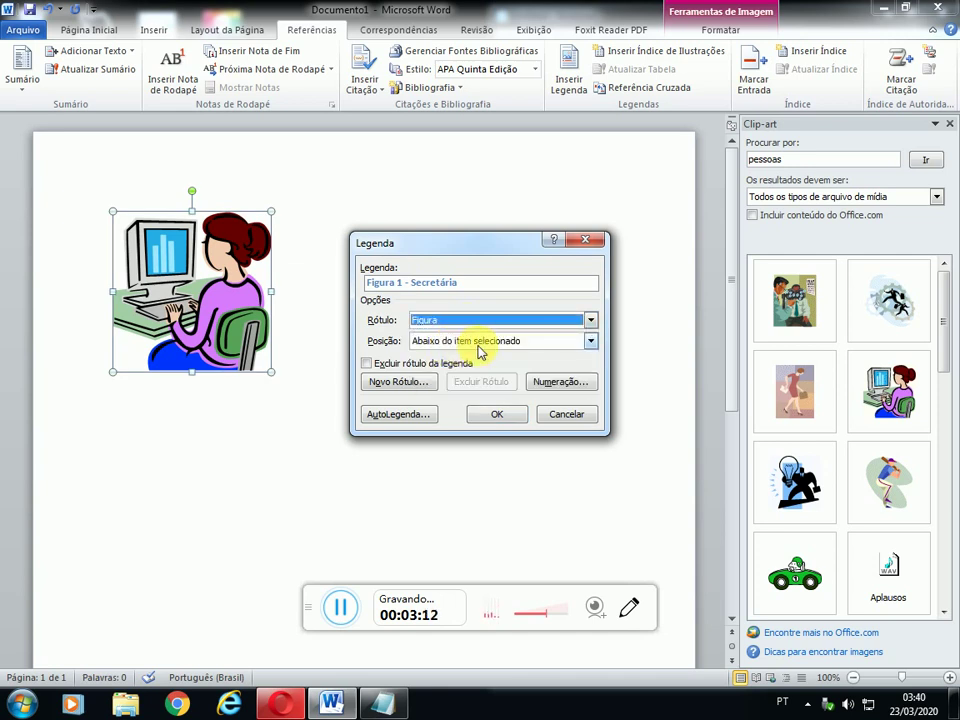
click(508, 342)
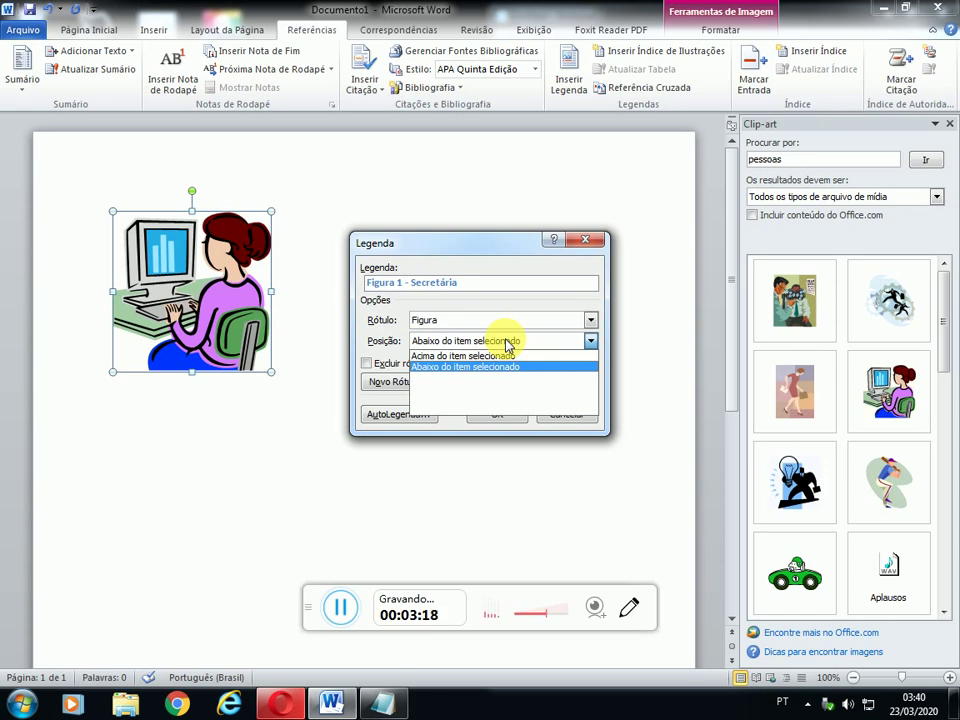
click(461, 367)
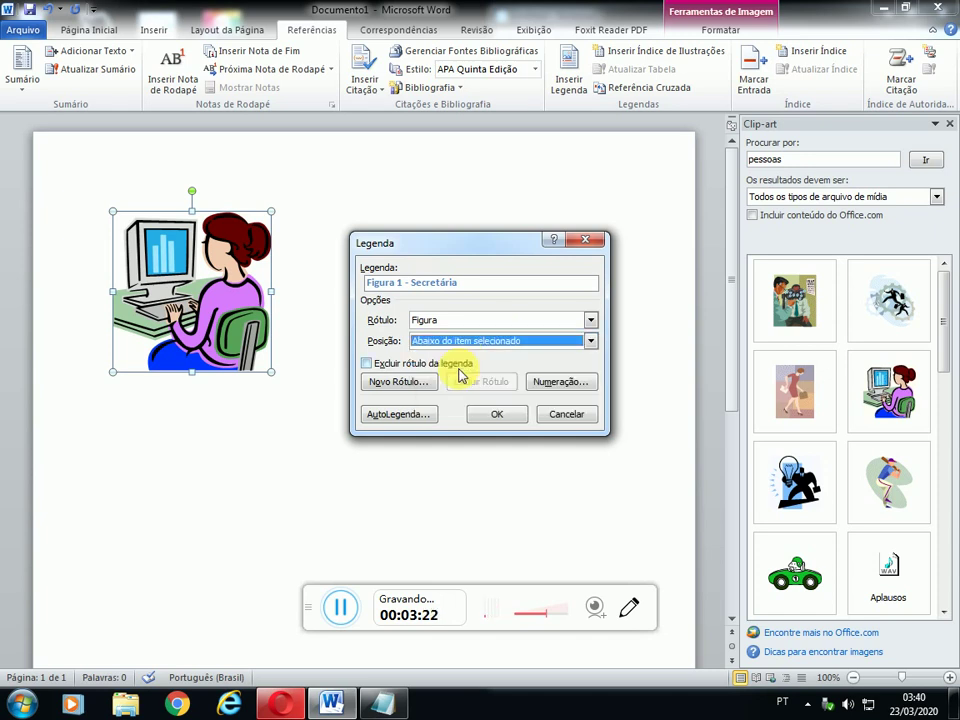
click(502, 417)
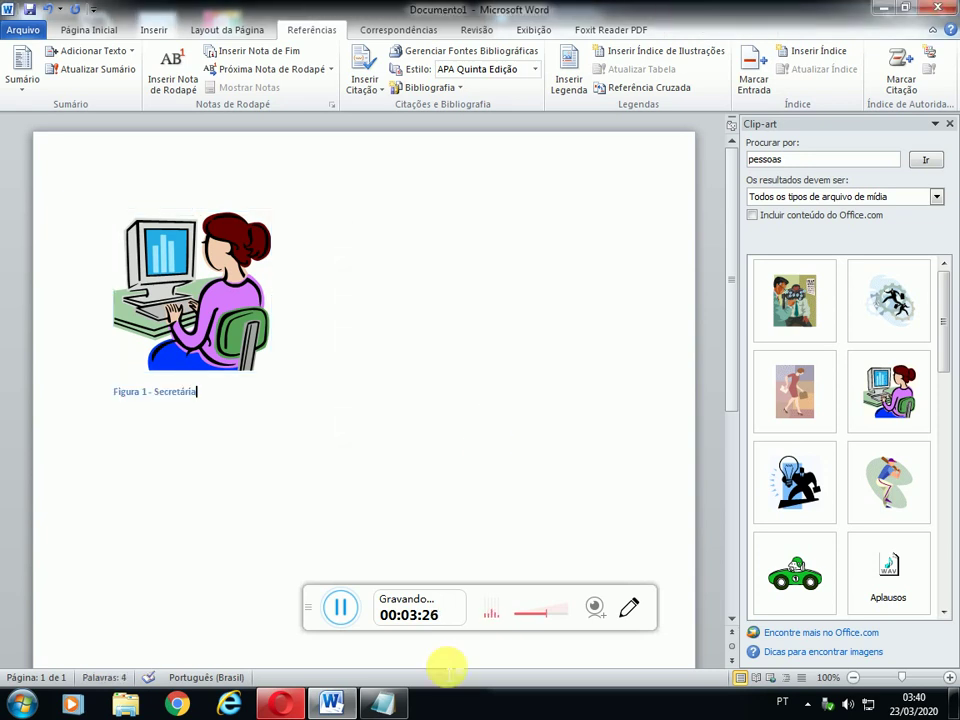
Step: Switch to Notepad, complete line 6 as "6-) Clique sobre a imagem que foi inserida", and begin line 7 with "7-) Clique"
click(382, 705)
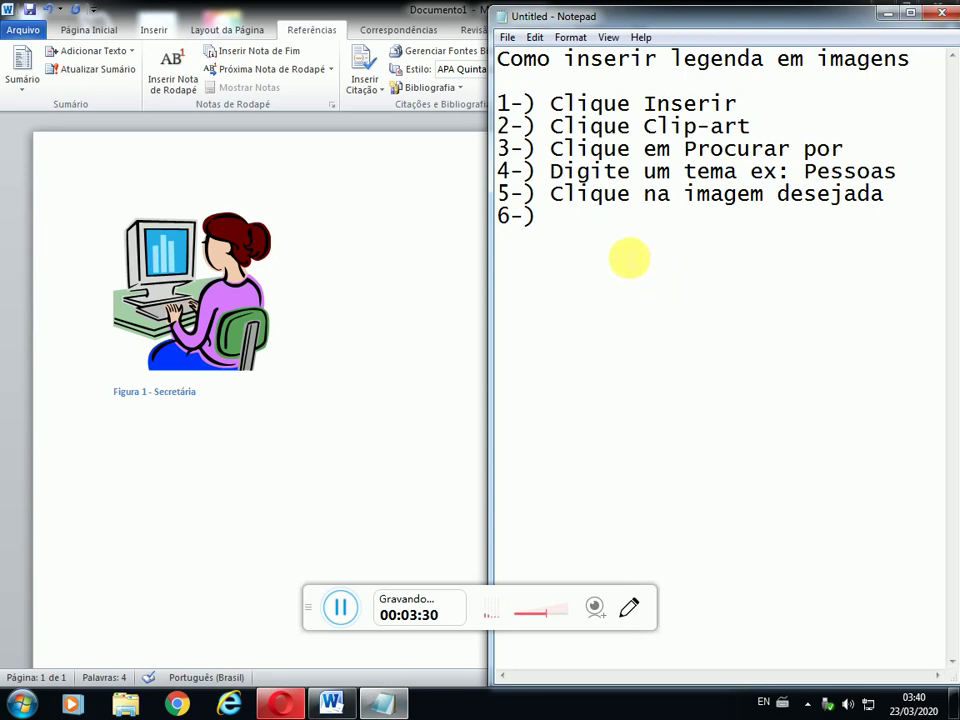
text(ique)
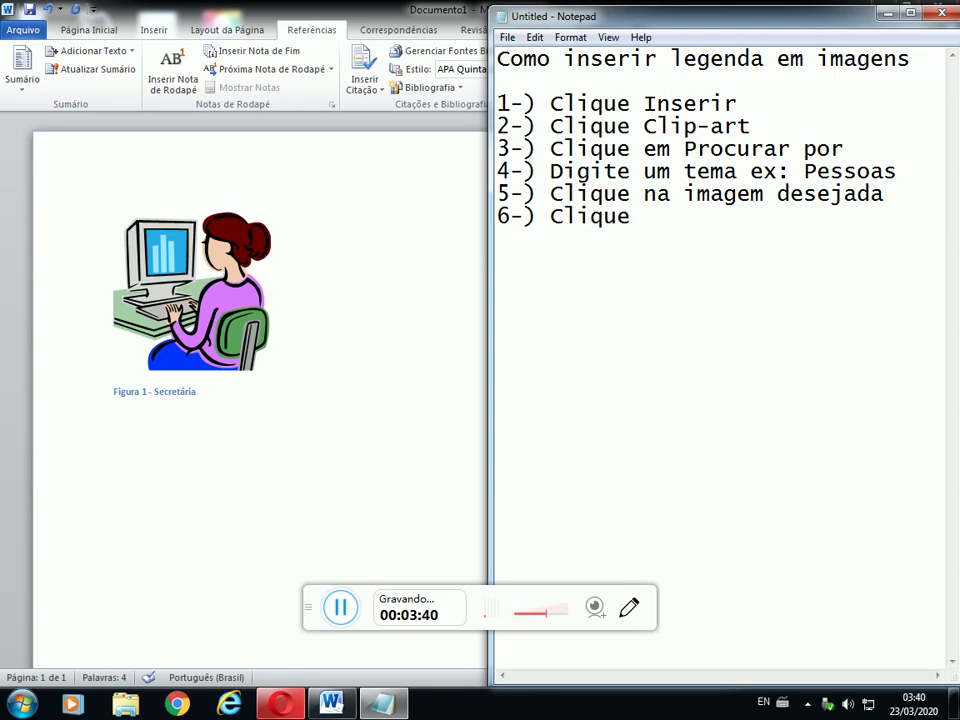
text(sobre a image)
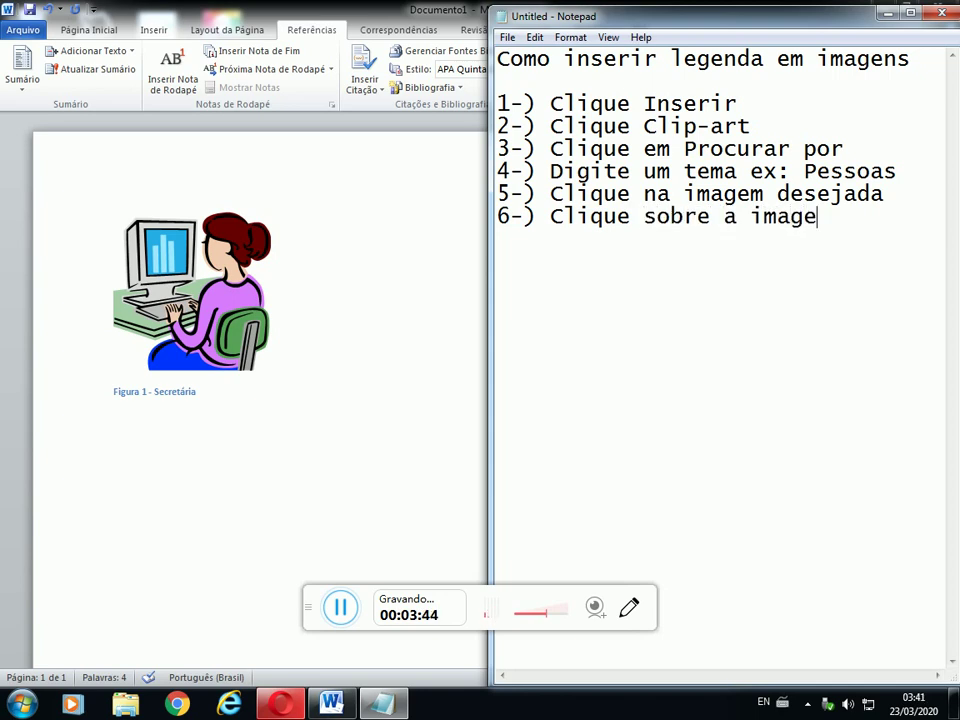
text(m que foi )
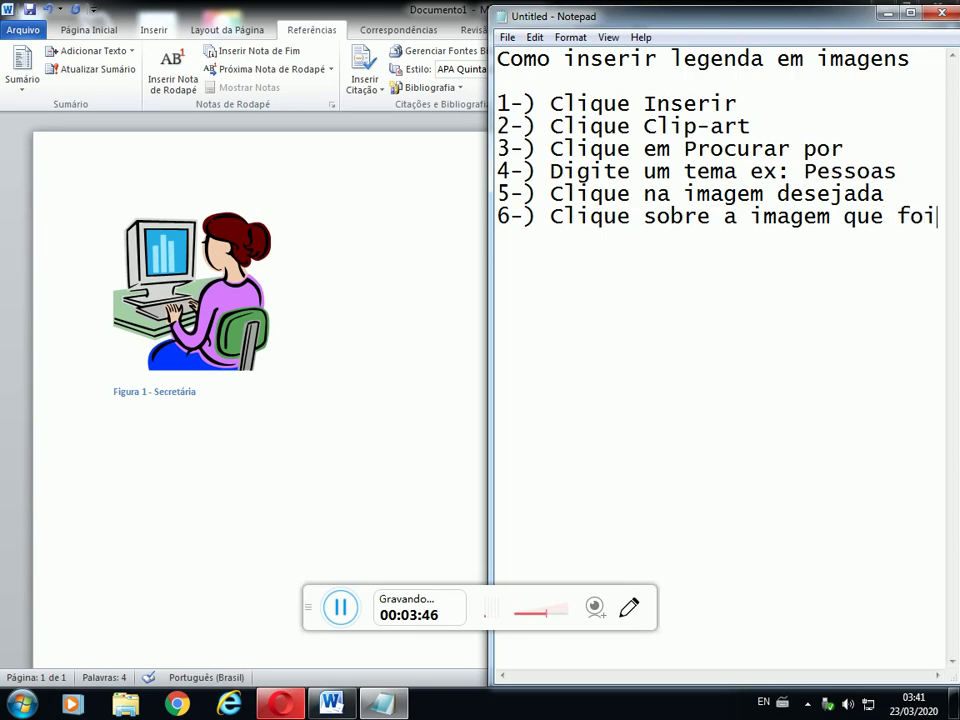
text(inseri)
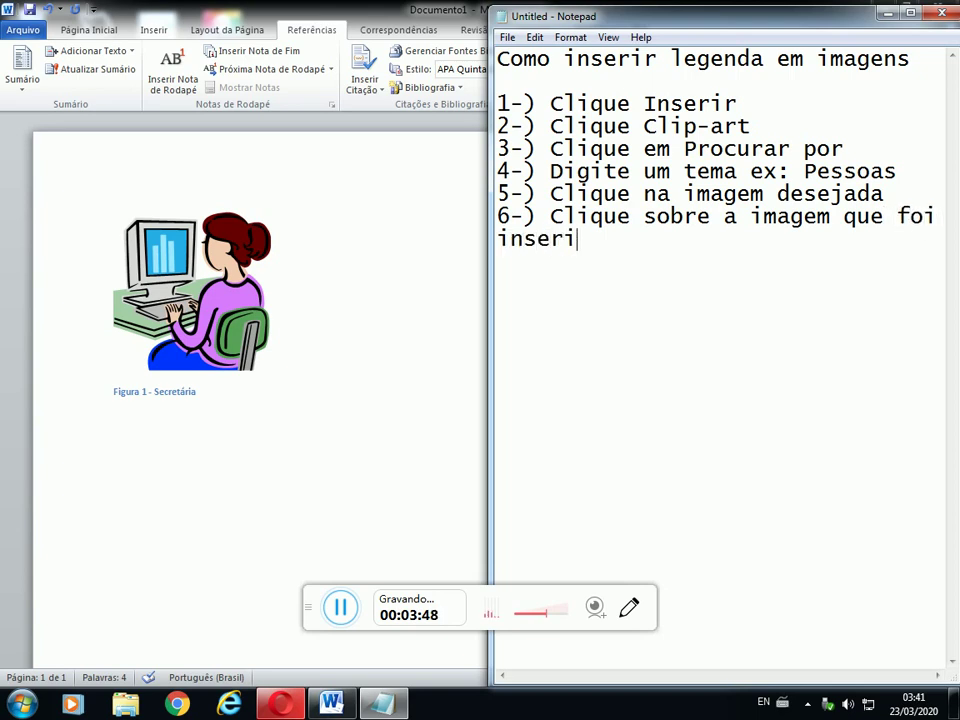
text(da 7-) Clique I)
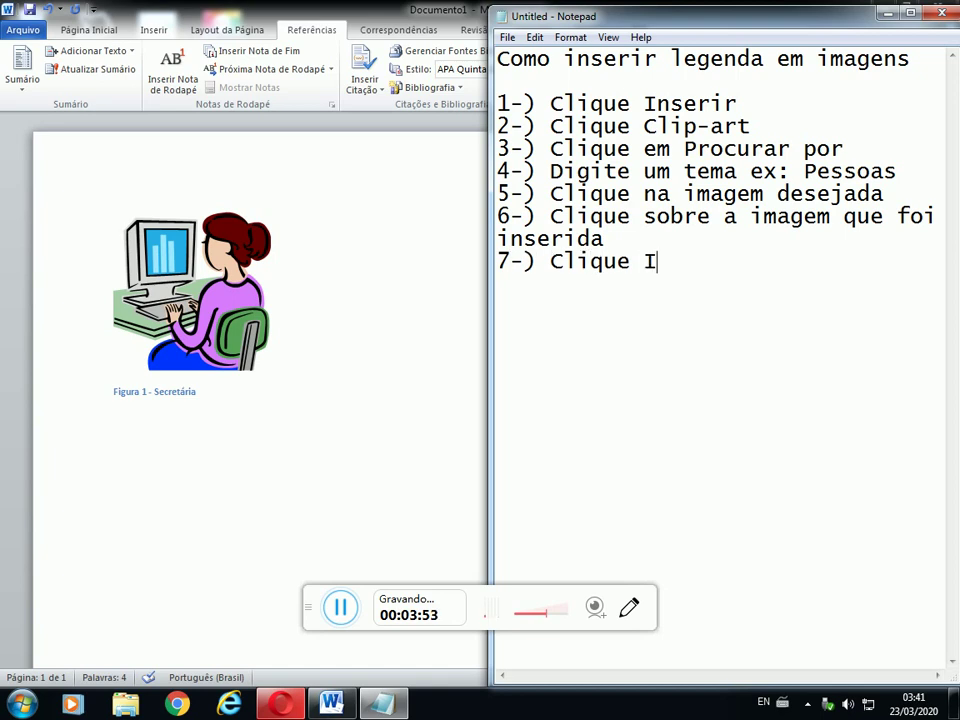
Step: Complete the seventh instruction line as "7-) Clique Referências" and start the next line with "8"
key(BackSpace)
text(Refer)
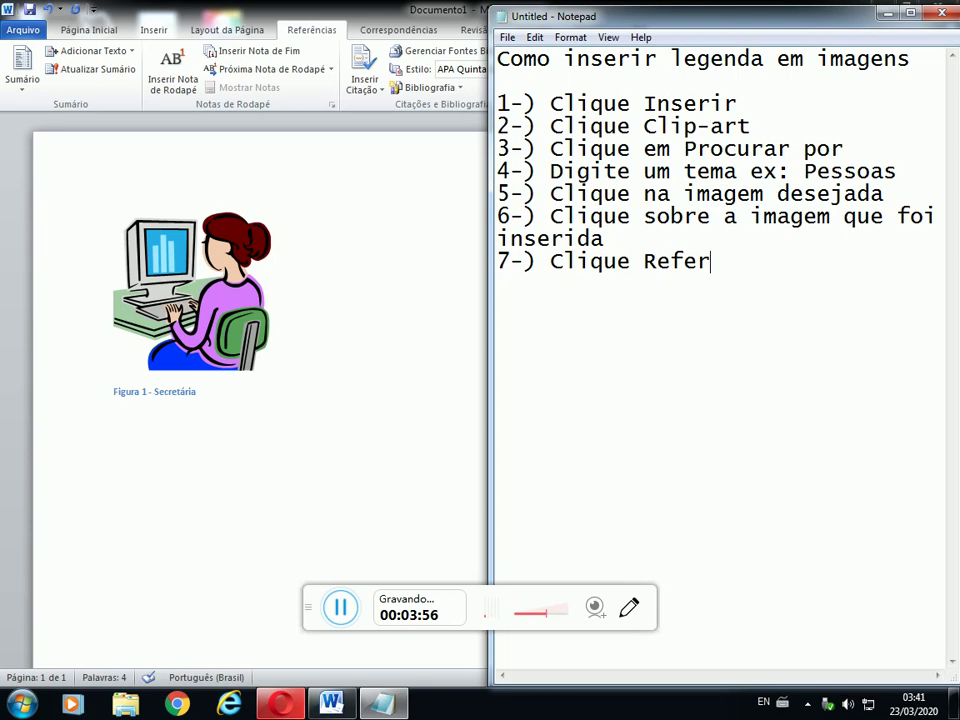
text(êncuia)
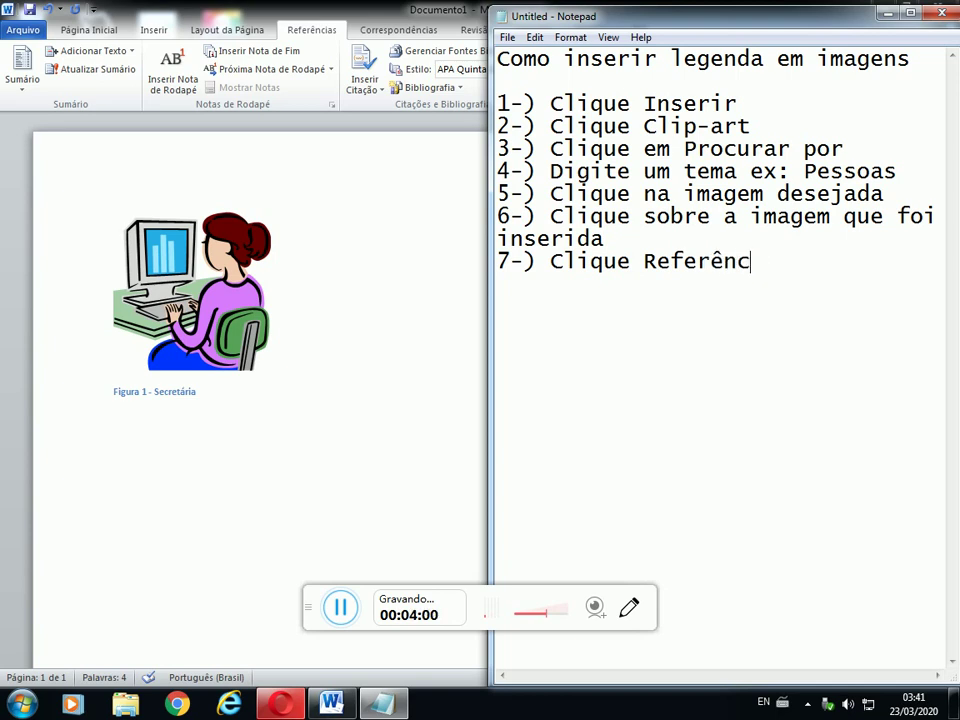
key(BackSpace)
key(BackSpace)
key(BackSpace)
text(ias)
key(Return)
text(8)
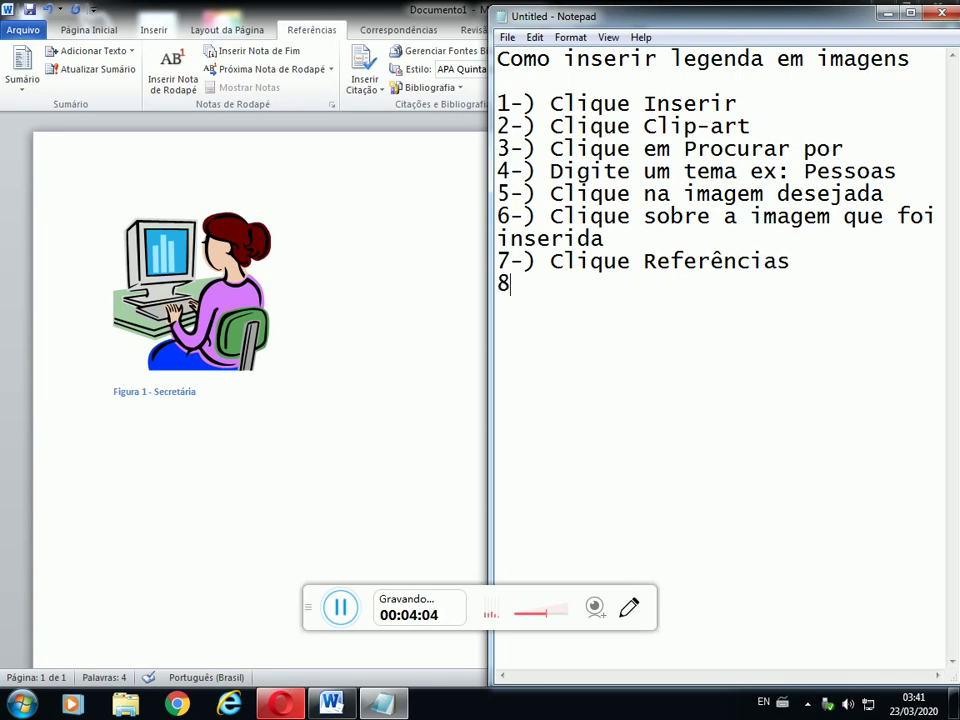
Step: Complete the eighth instruction line as "8-) Clique Inserir Legenda" and maximize the Notepad window
text(-) Clique I)
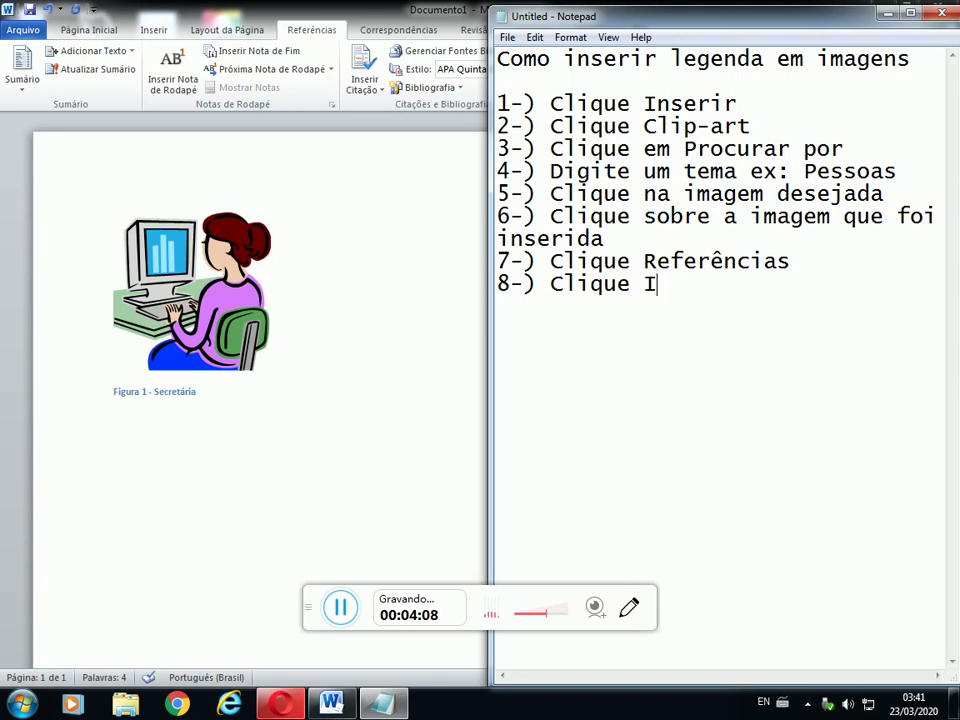
text(nserir Legena)
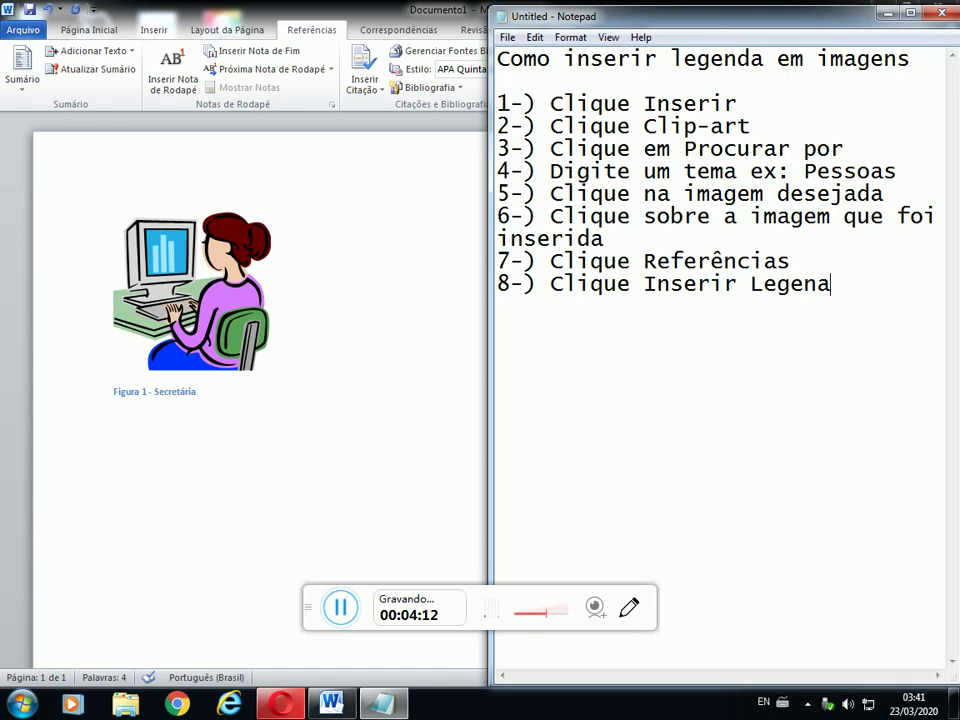
key(BackSpace)
text(da)
drag(700, 11, 848, 0)
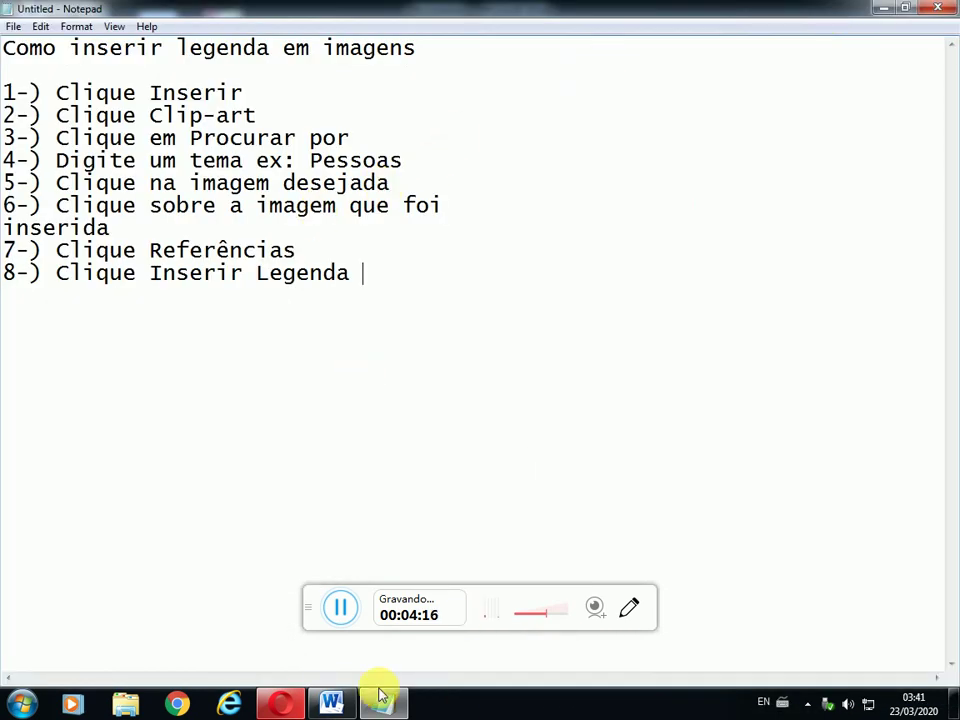
Step: Check the caption command in Word, return to Notepad, and add "9-) Digite o titulo após a palavra" with "ex: Figura" on the following line
click(332, 704)
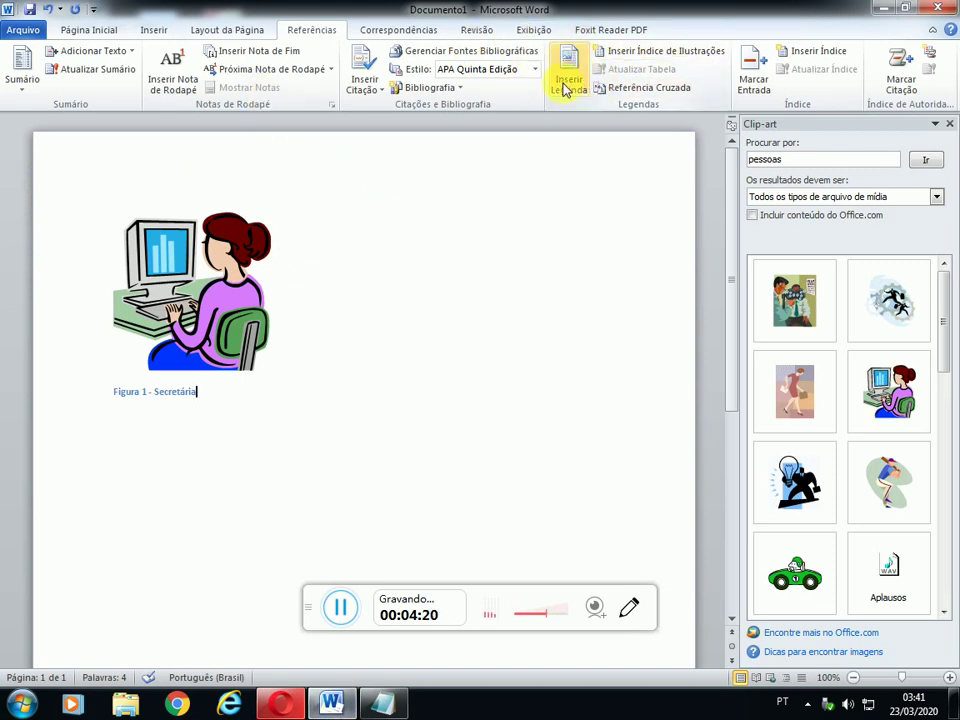
click(384, 704)
key(Return)
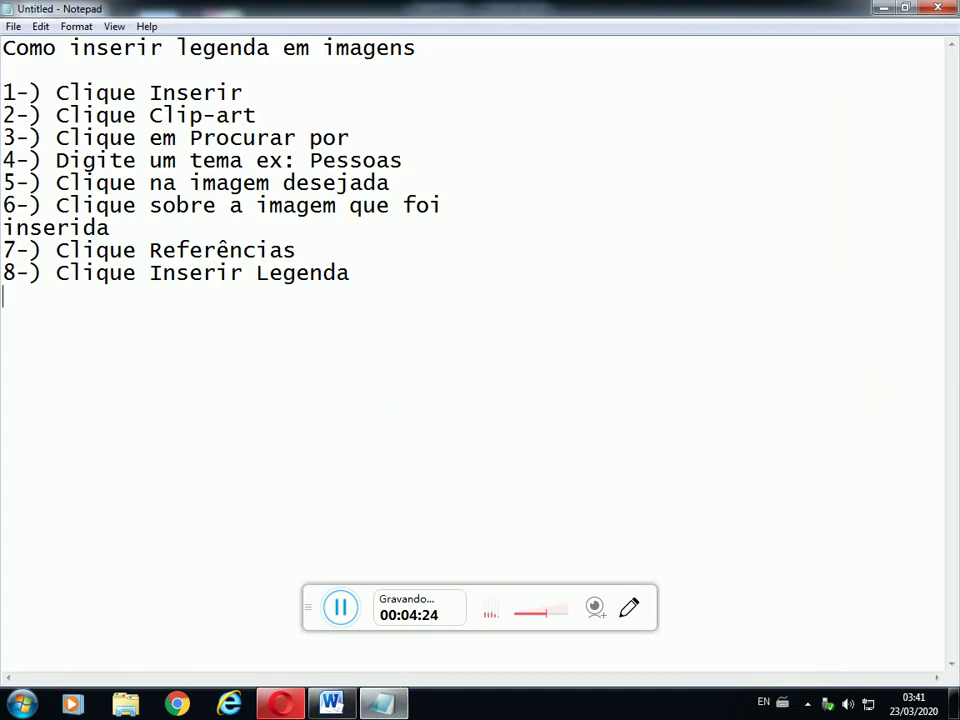
text(9=-)
key(BackSpace)
key(BackSpace)
text(-) Digitre)
key(BackSpace)
key(BackSpace)
text(e o )
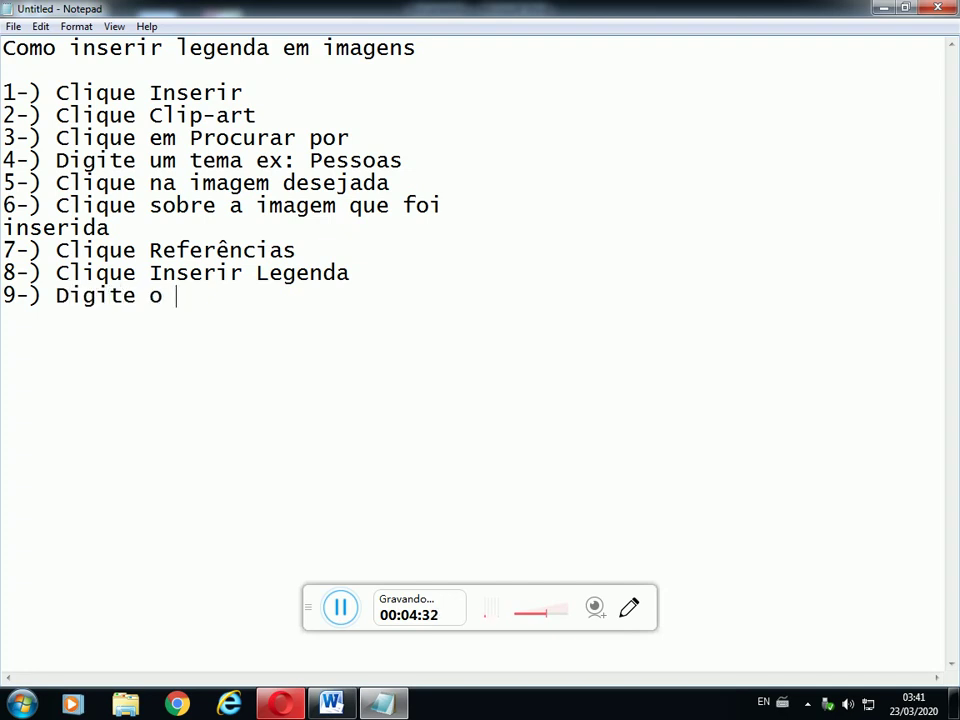
text(titulo)
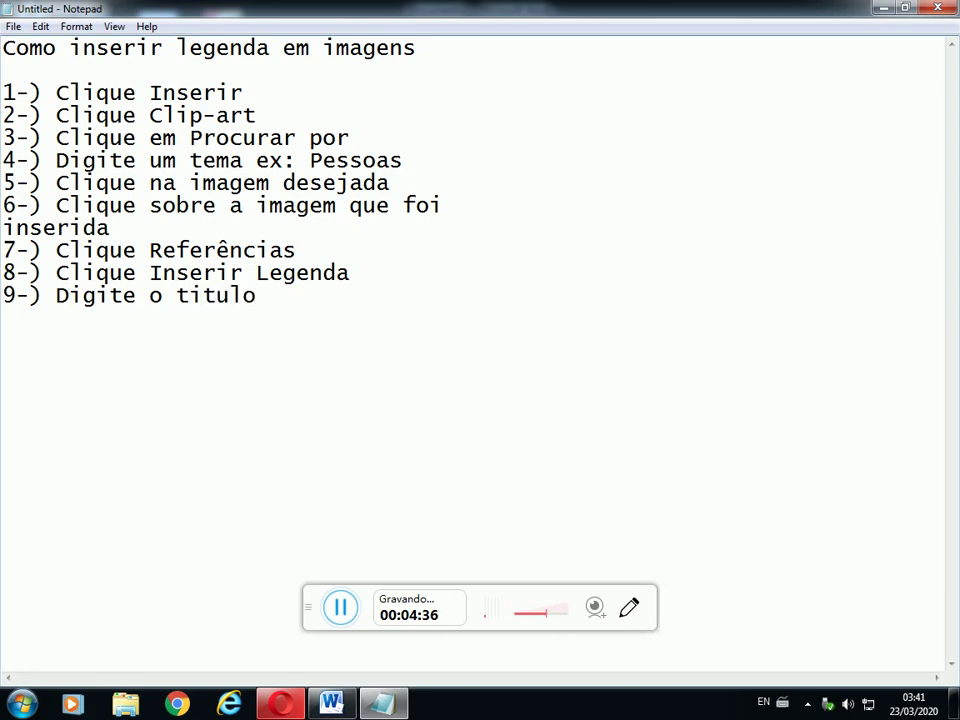
text( após a)
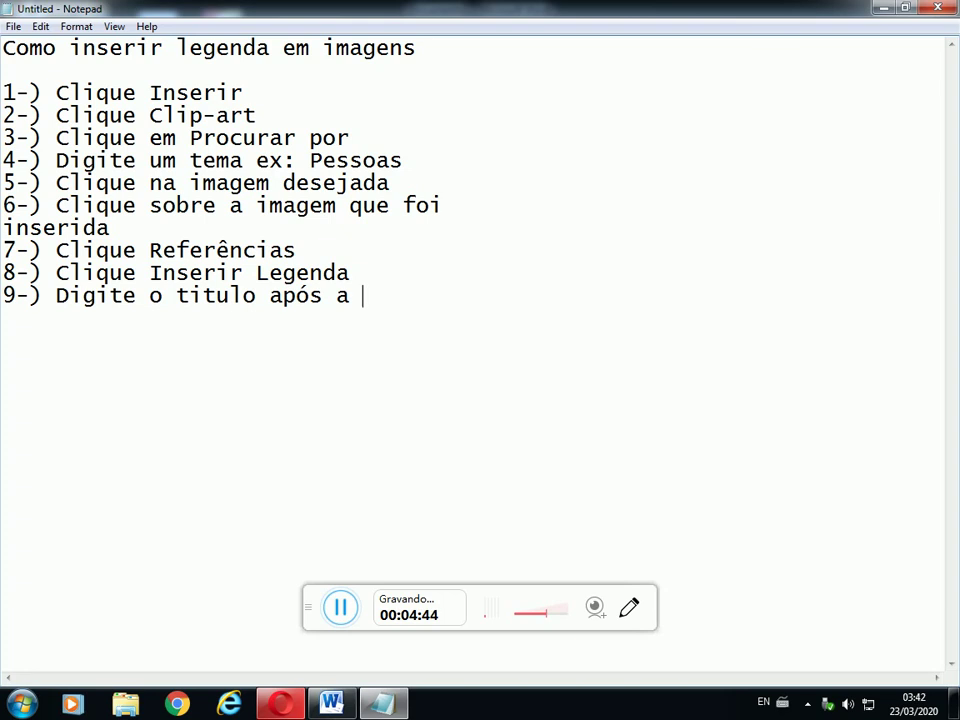
text( palavra)
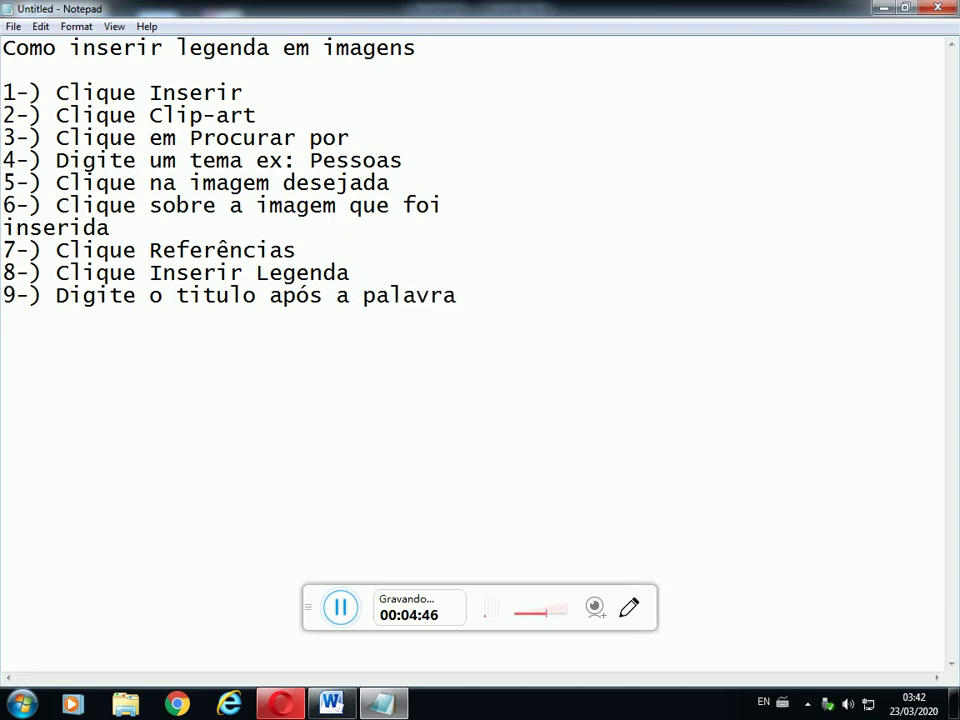
key(Return)
text(ex: Figura )
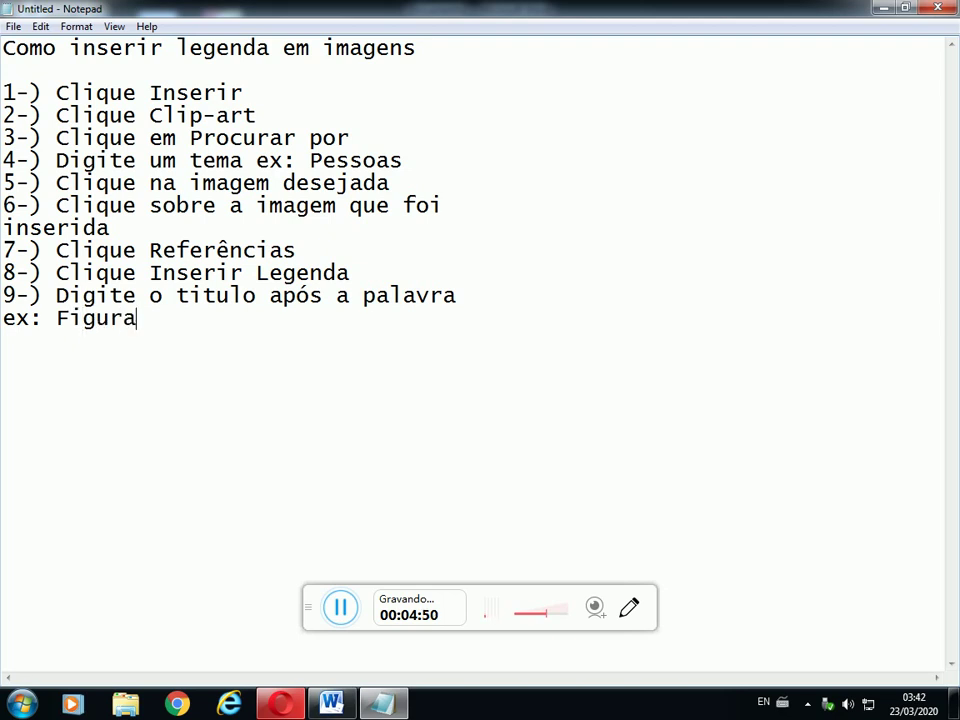
Step: Add the tenth instruction line "10-) Escolha posição caso deseje acima ou abaixo" below "ex: Figura"
text(10-) Escola)
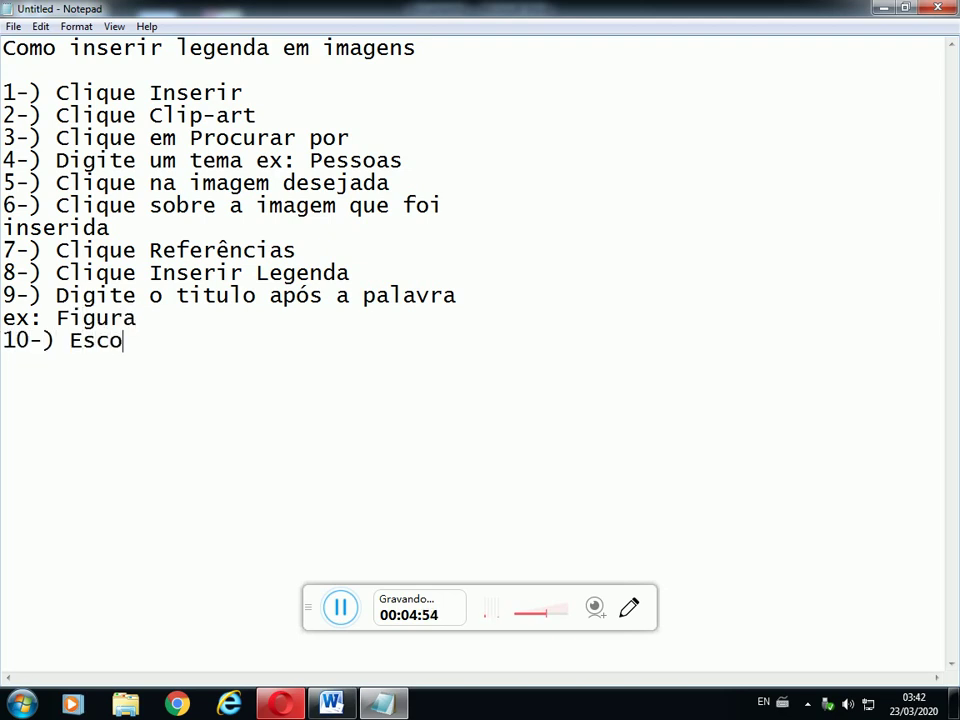
key(BackSpace)
key(BackSpace)
text(ha posi)
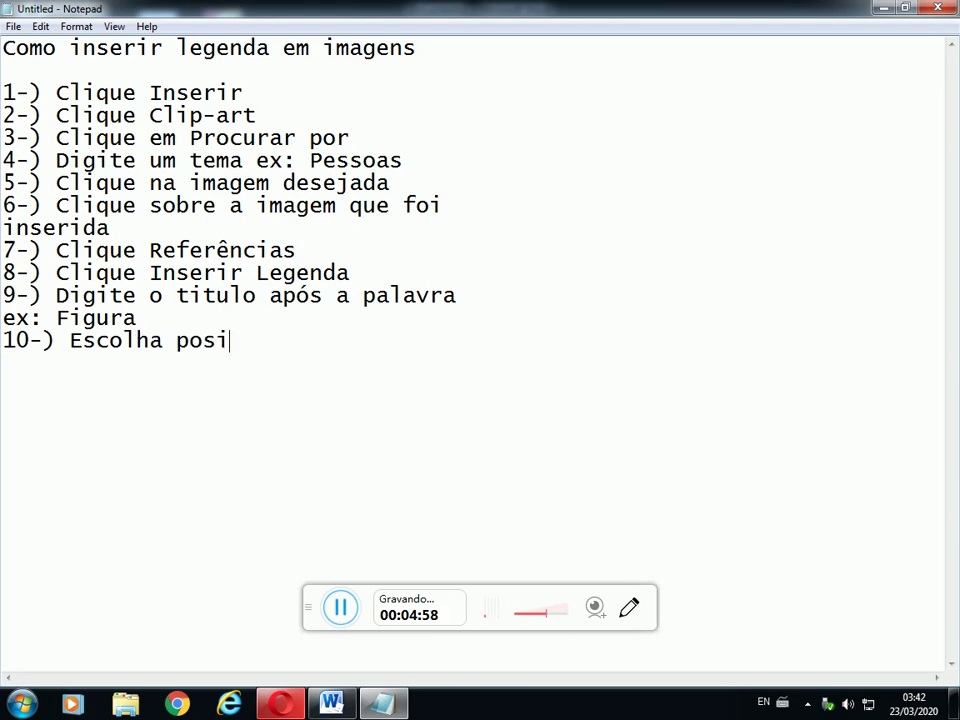
text(ção caso dese)
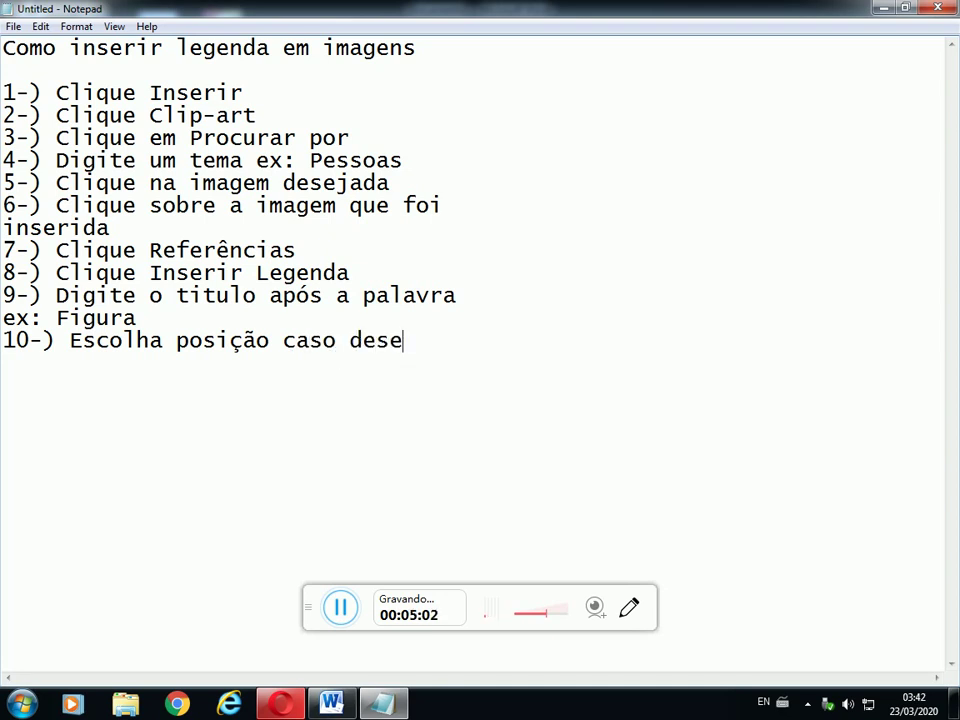
text(je acima ou ab)
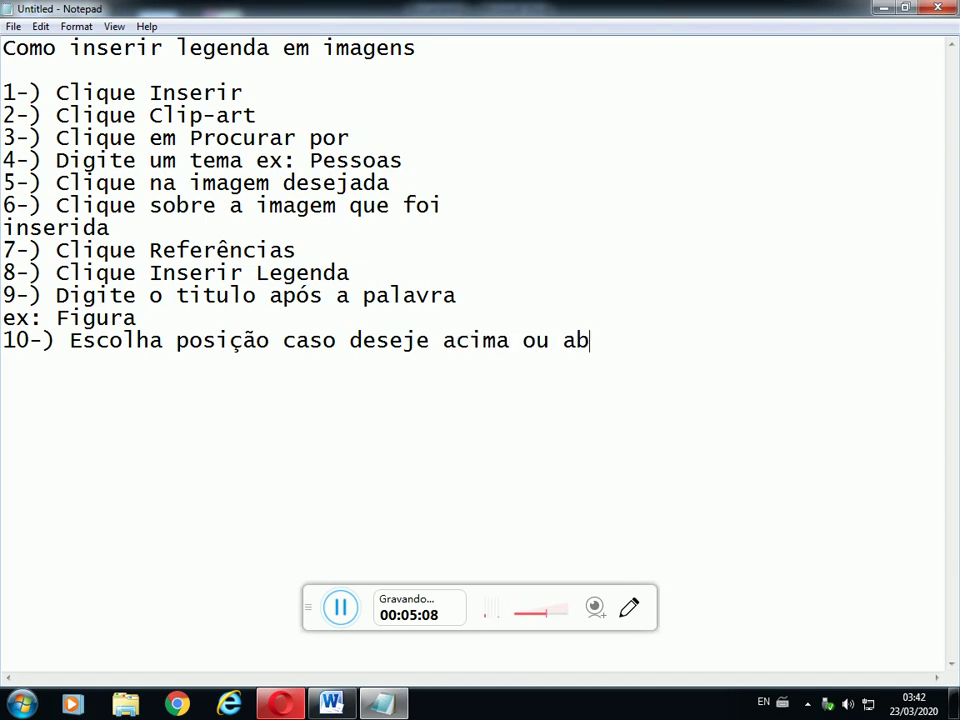
text(aixo)
Step: Add the eleventh instruction line "11-) Clique OK" at the end of the list
key(Return)
text(11-) )
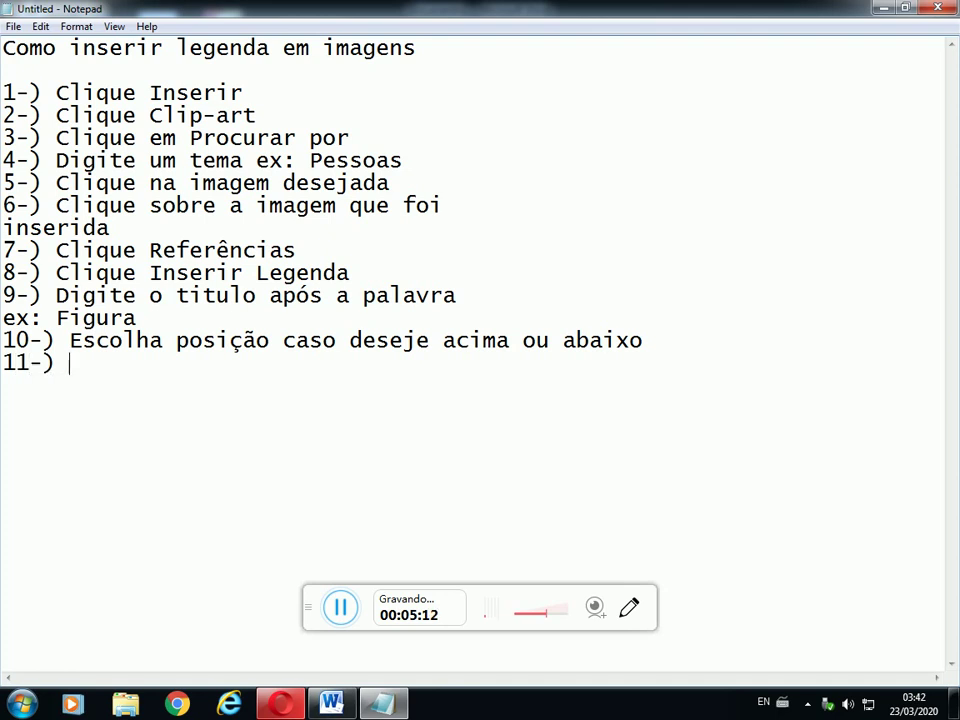
text(Clique OK)
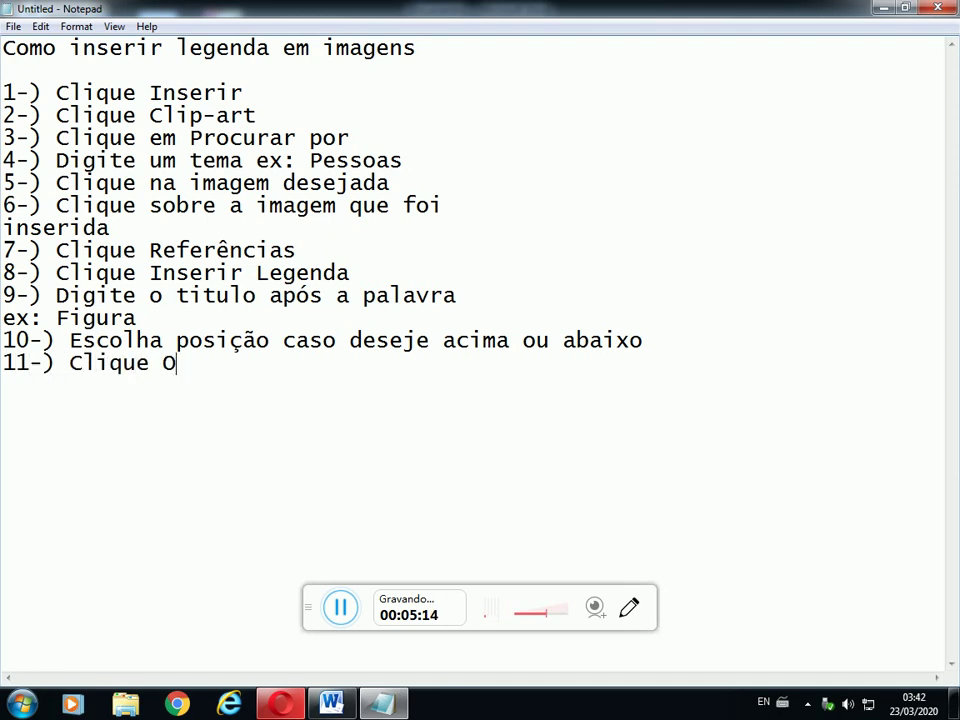
key(Return)
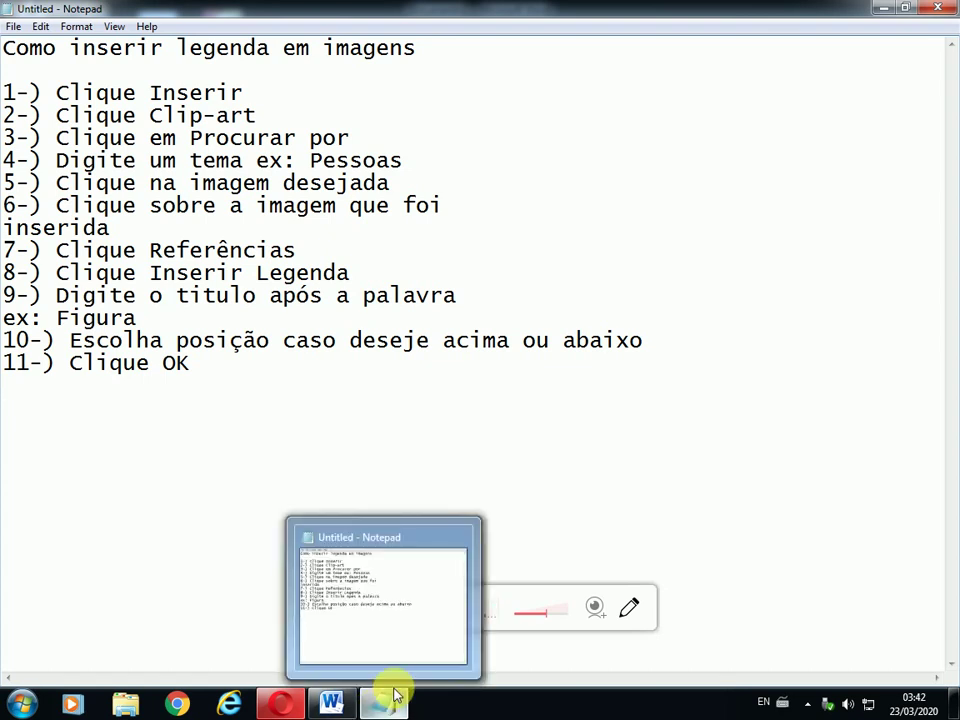
mouse_move(345, 710)
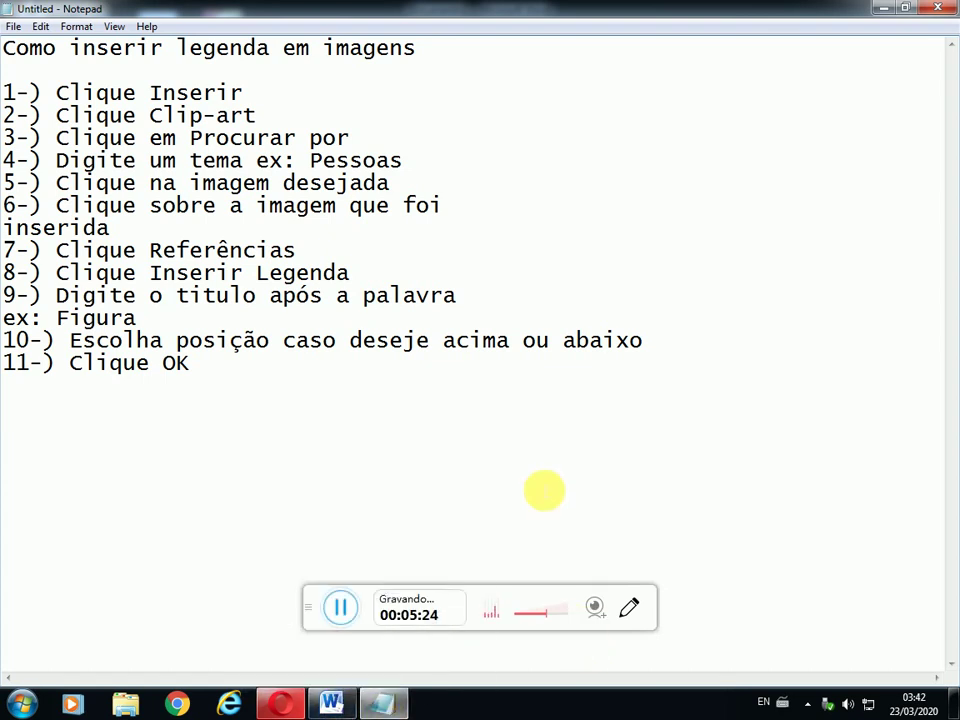